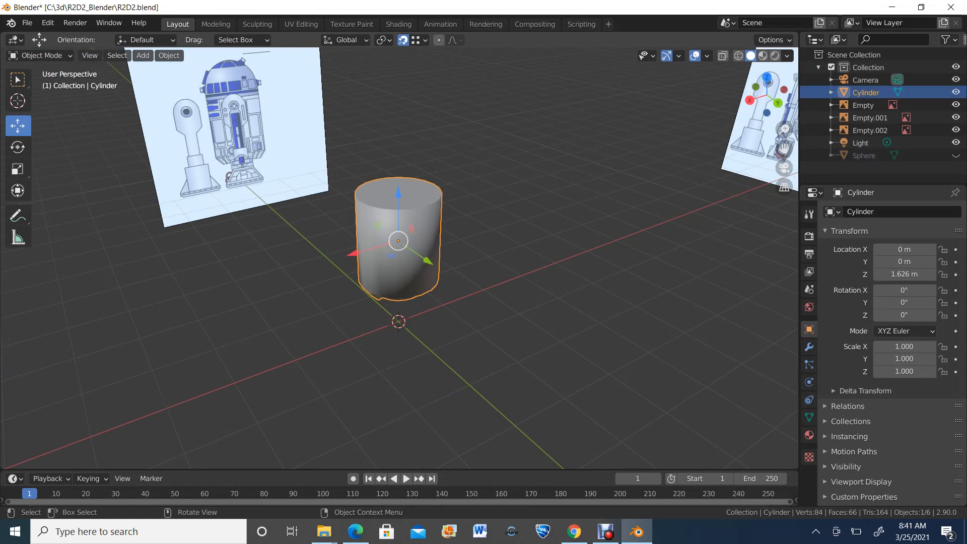
Hide the body cylinder and show the R2D2 reference drawing in the back orthographic view
{"action": "key", "text": "h"}
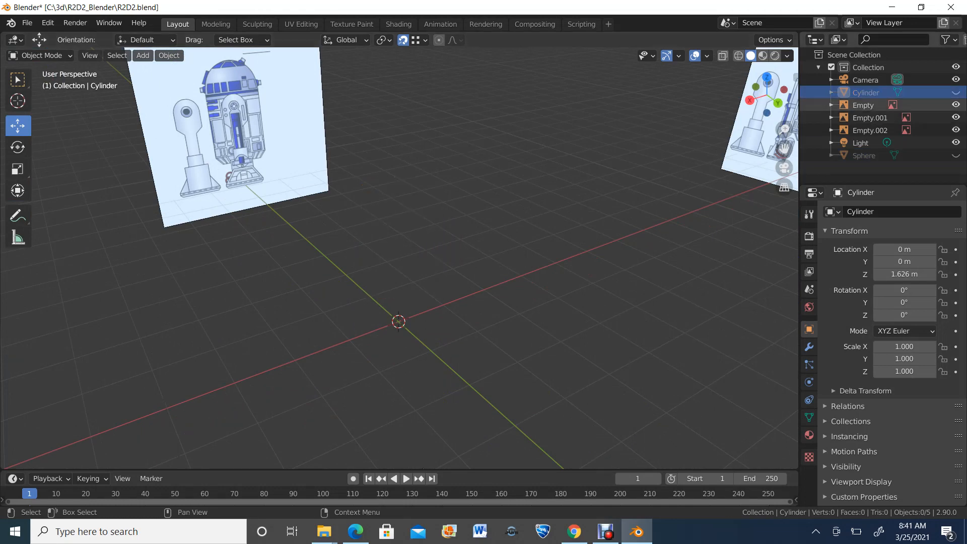
{"action": "left_click", "coordinate": [777, 103]}
{"action": "scroll", "coordinate": [399, 257], "scroll_direction": "up", "scroll_amount": 2}
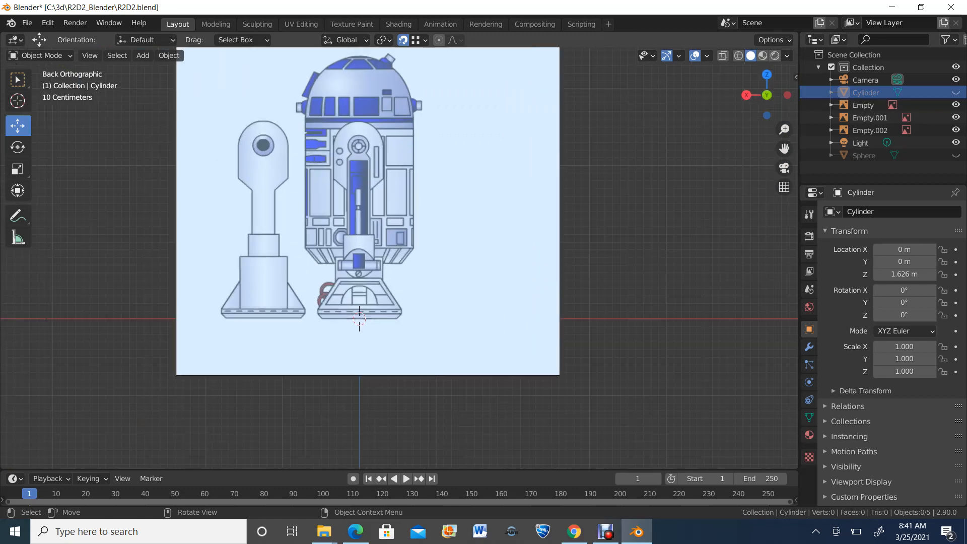
{"action": "middle_click_drag", "start_coordinate": [400, 258], "coordinate": [406, 332], "text": "shift"}
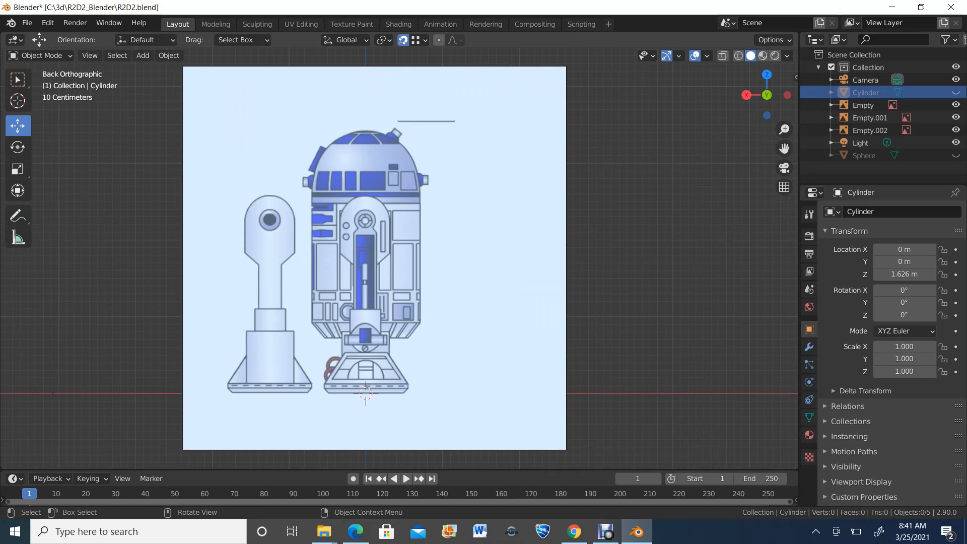
{"action": "key", "text": "shift+a"}
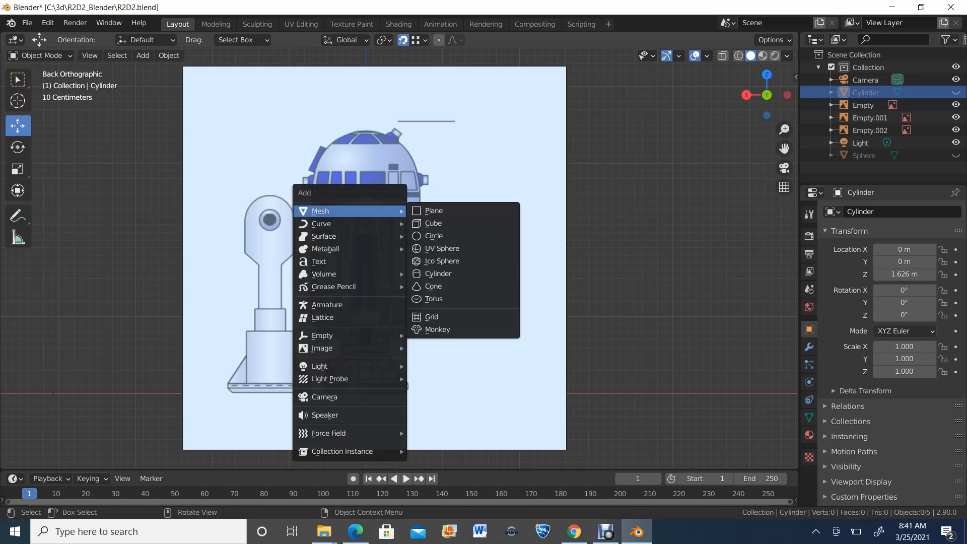
{"action": "key", "text": "Down"}
{"action": "key", "text": "Down"}
{"action": "key", "text": "Down"}
{"action": "key", "text": "Down"}
{"action": "key", "text": "Down"}
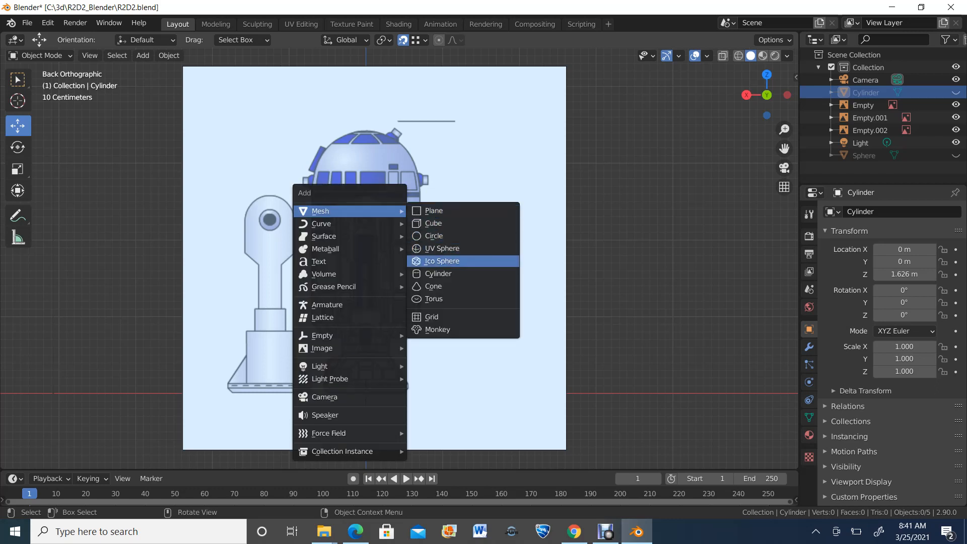
{"action": "key", "text": "Return"}
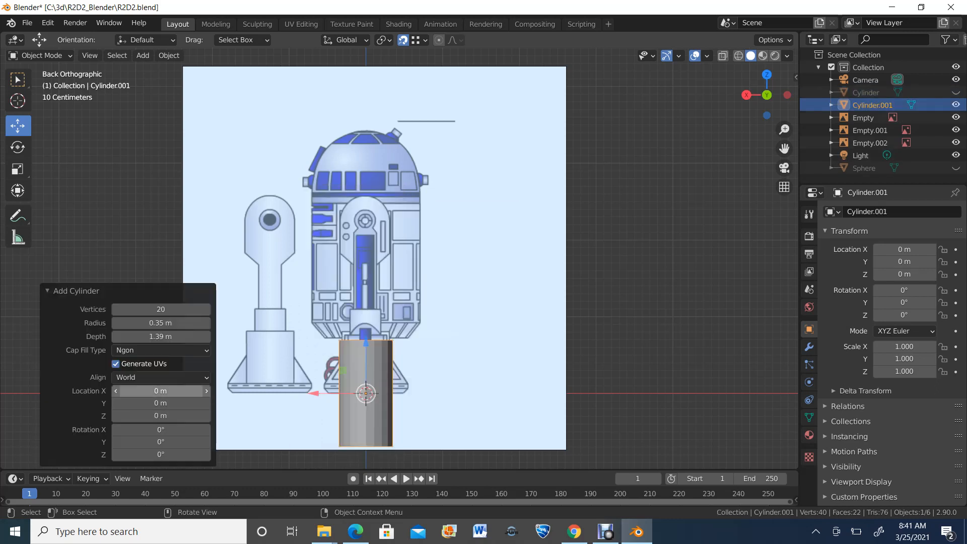
{"action": "left_click", "coordinate": [161, 391]}
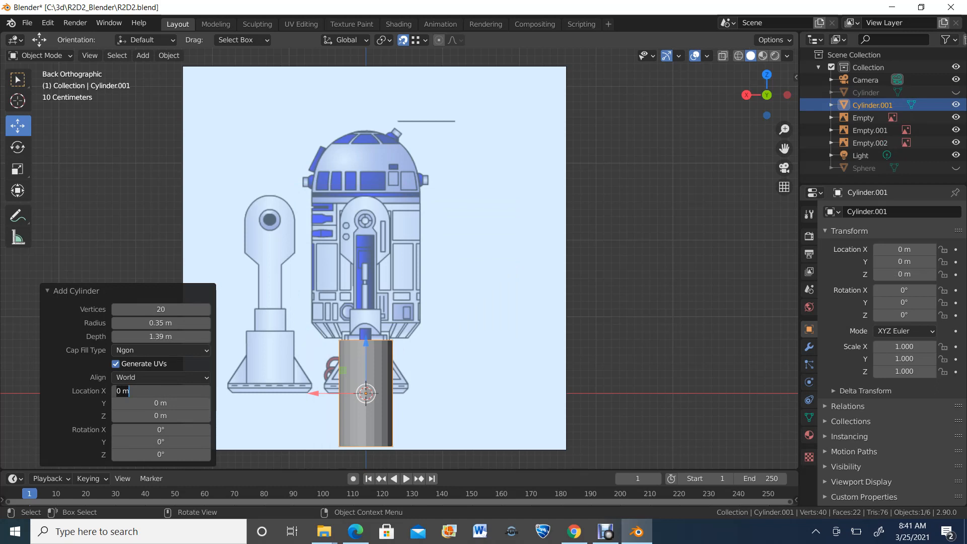
{"action": "type", "text": "90"}
{"action": "key", "text": "Return"}
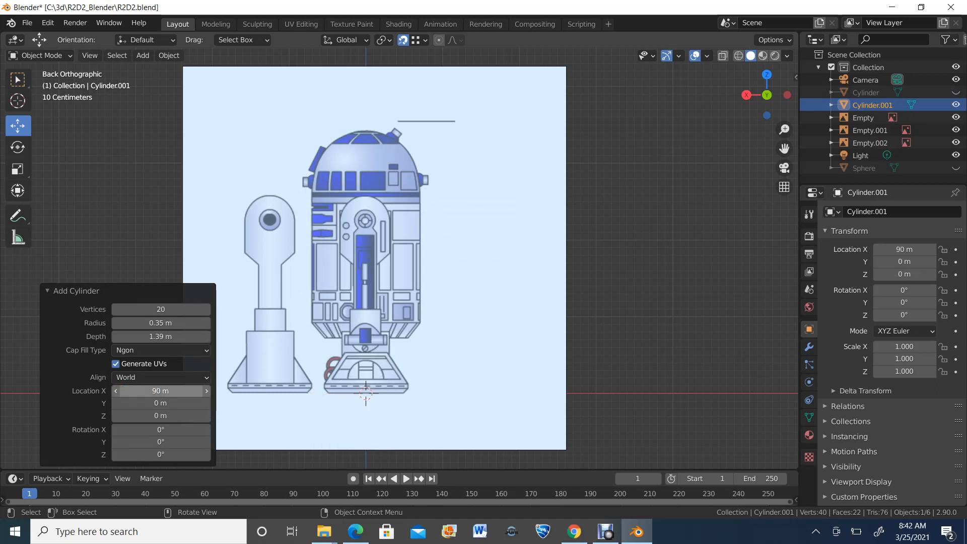
{"action": "key", "text": "ctrl+z"}
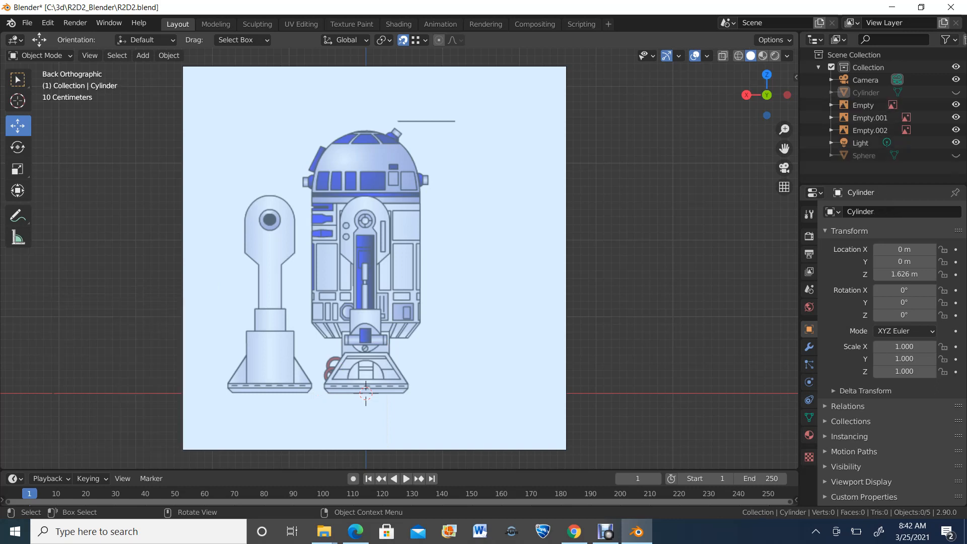
{"action": "key", "text": "ctrl+z"}
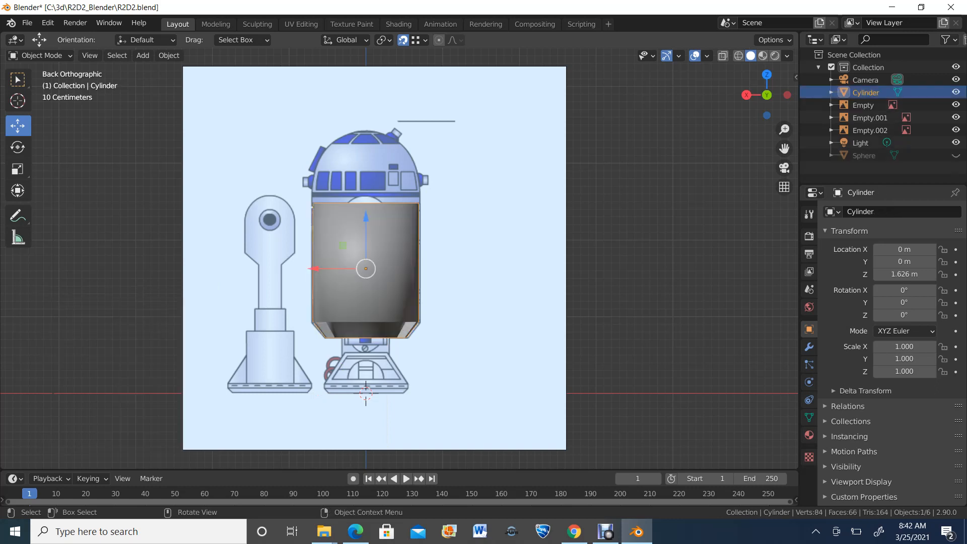
Hide the body cylinder and add a new mesh cylinder with 20 vertices, radius 0.35 m and depth 1.39 m
{"action": "key", "text": "h"}
{"action": "key", "text": "shift+a"}
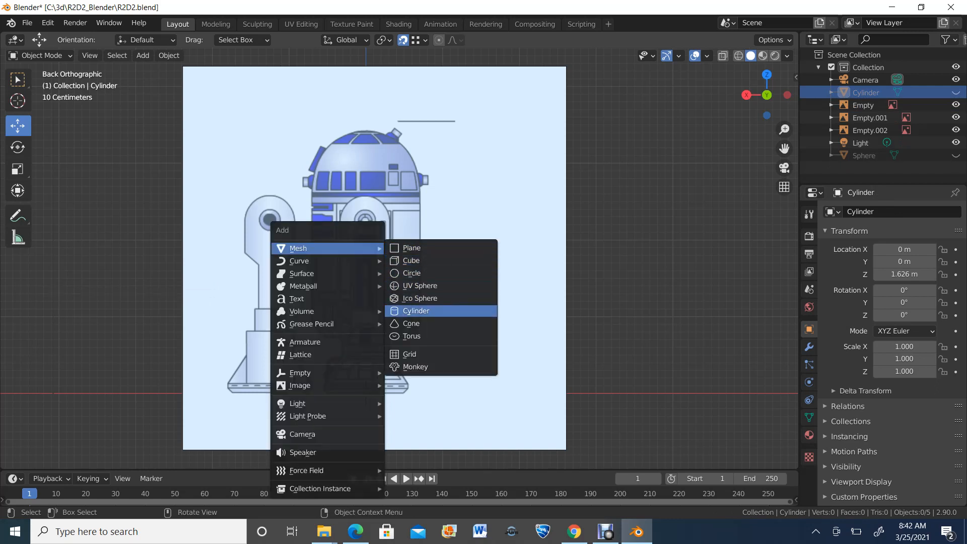
{"action": "left_click", "coordinate": [417, 310]}
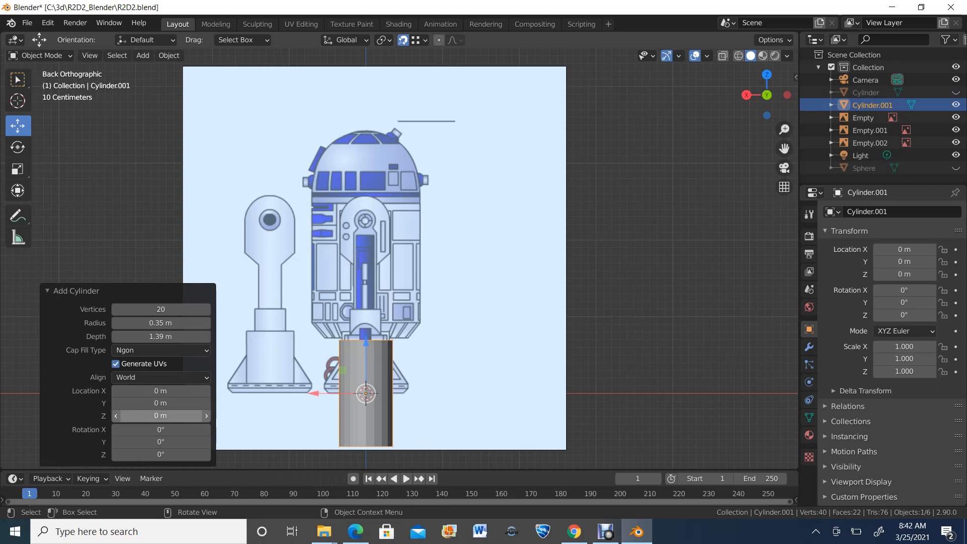
Rotate the new cylinder 90° about X and raise its Z location to 2.22 m, over the shoulder in the drawing
{"action": "left_click", "coordinate": [160, 430]}
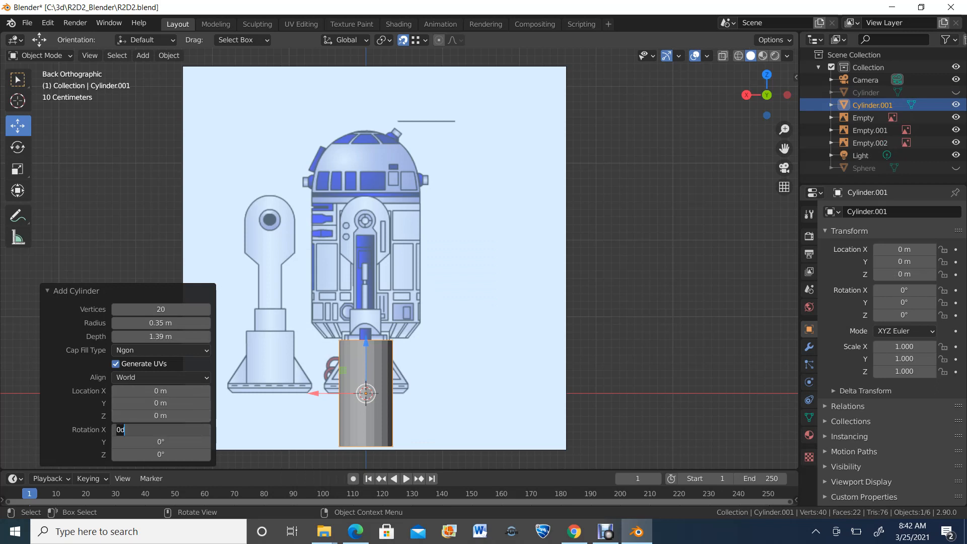
{"action": "type", "text": "90d"}
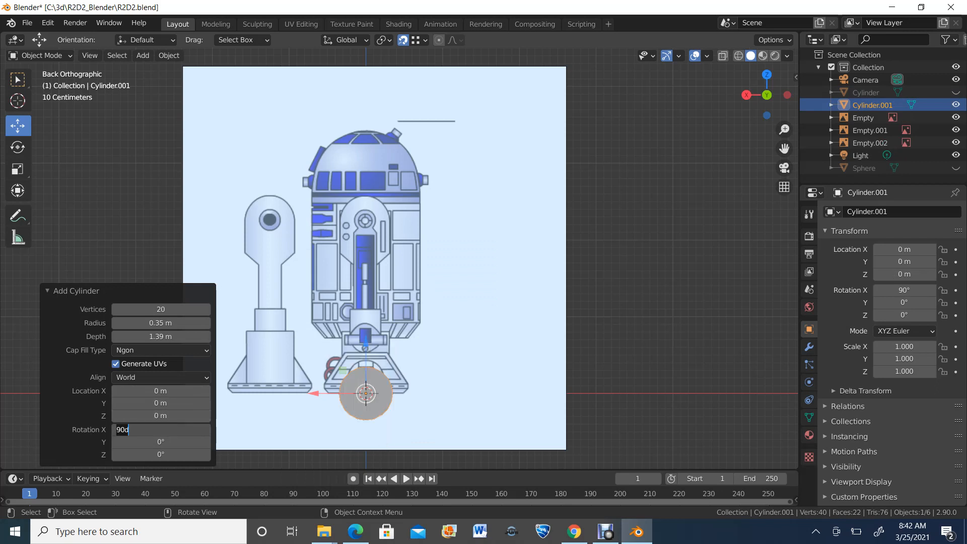
{"action": "key", "text": "Return"}
{"action": "left_click_drag", "start_coordinate": [160, 416], "coordinate": [207, 415]}
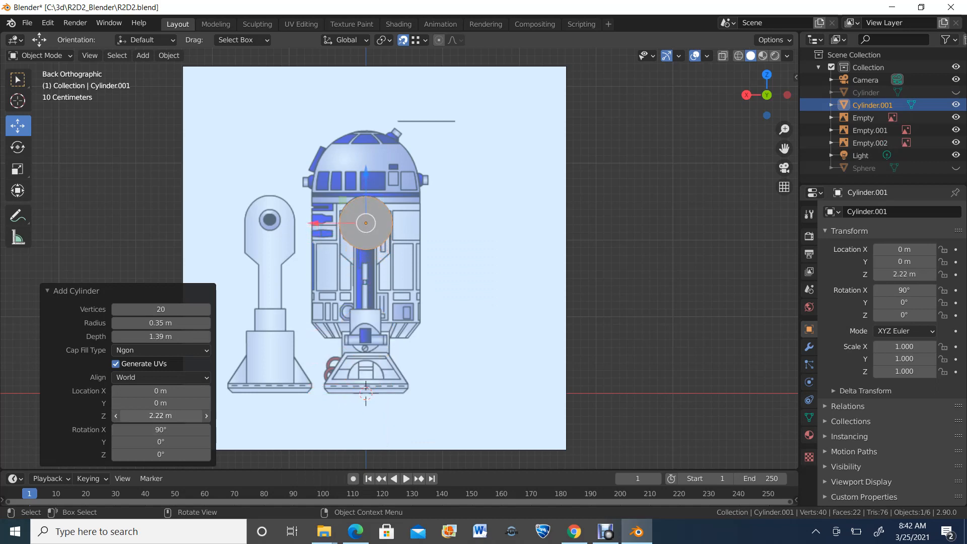
{"action": "scroll", "coordinate": [399, 257], "scroll_direction": "up", "scroll_amount": 6}
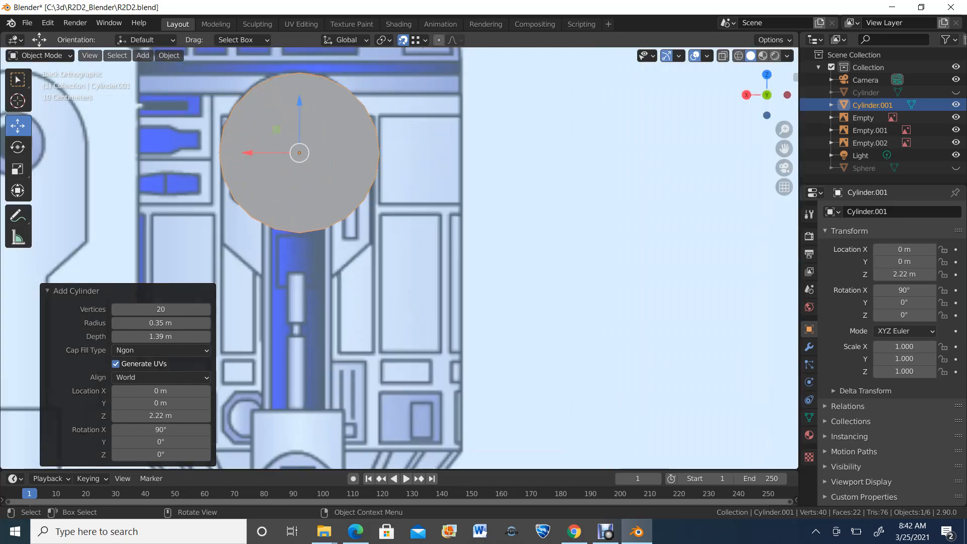
{"action": "middle_click_drag", "start_coordinate": [299, 152], "coordinate": [398, 234], "text": "shift"}
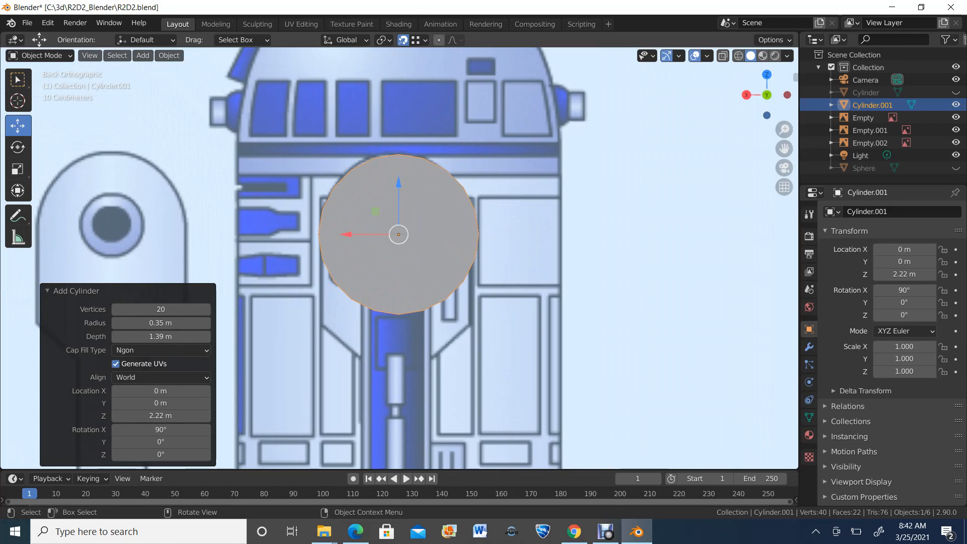
In the right orthographic view, move the horizontal cylinder about 1.44 m along positive Y, beside the body
{"action": "middle_click_drag", "start_coordinate": [399, 235], "coordinate": [302, 209]}
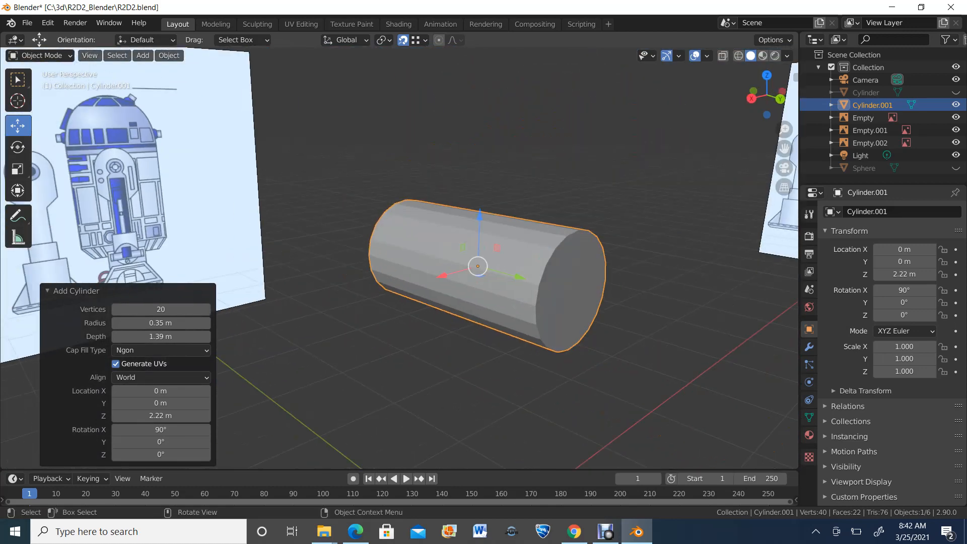
{"action": "scroll", "coordinate": [400, 258], "scroll_direction": "down", "scroll_amount": 1}
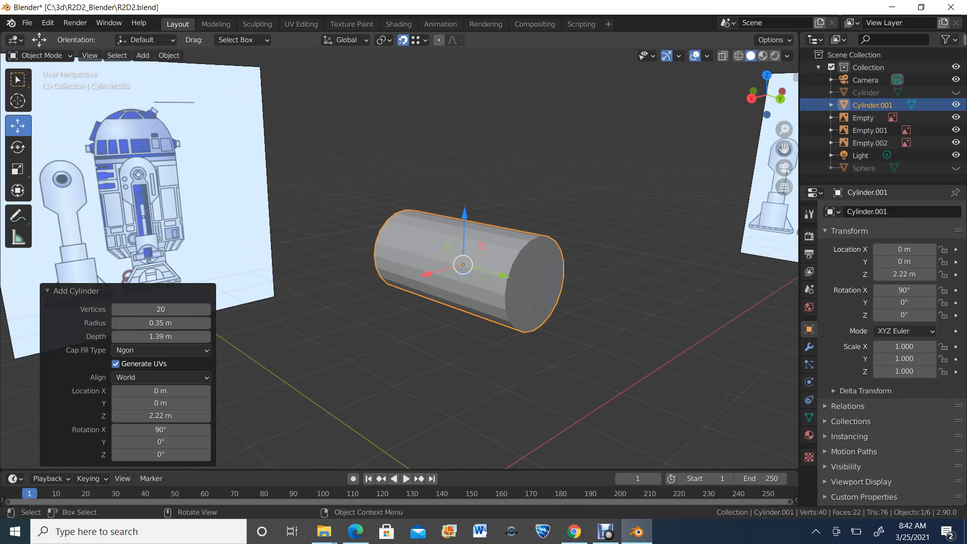
{"action": "left_click", "coordinate": [751, 98]}
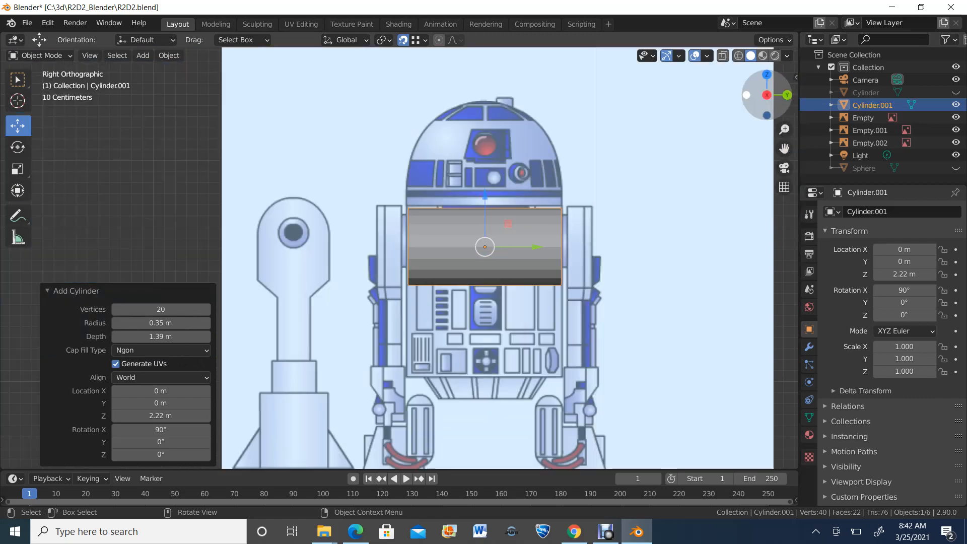
{"action": "scroll", "coordinate": [400, 258], "scroll_direction": "up", "scroll_amount": 2}
{"action": "scroll", "coordinate": [400, 259], "scroll_direction": "down", "scroll_amount": 3}
{"action": "scroll", "coordinate": [400, 259], "scroll_direction": "up", "scroll_amount": 4}
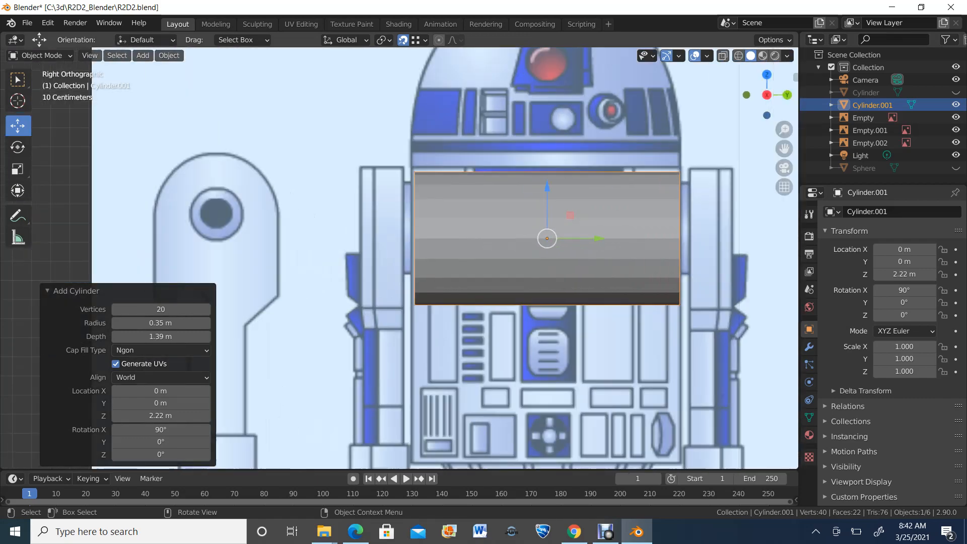
{"action": "scroll", "coordinate": [546, 238], "scroll_direction": "down", "scroll_amount": 1}
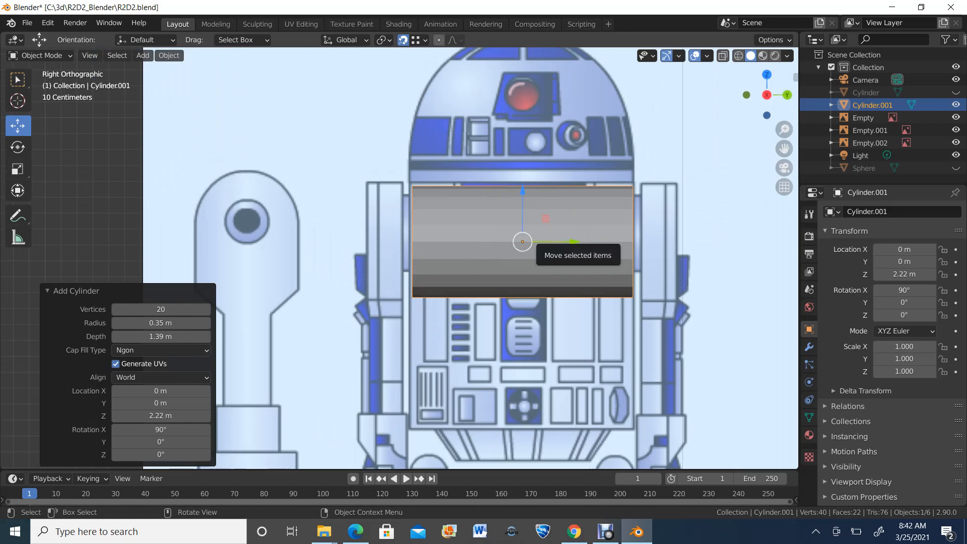
{"action": "left_click_drag", "start_coordinate": [567, 241], "coordinate": [795, 242]}
{"action": "scroll", "coordinate": [470, 257], "scroll_direction": "down", "scroll_amount": 4}
{"action": "scroll", "coordinate": [470, 258], "scroll_direction": "up", "scroll_amount": 1}
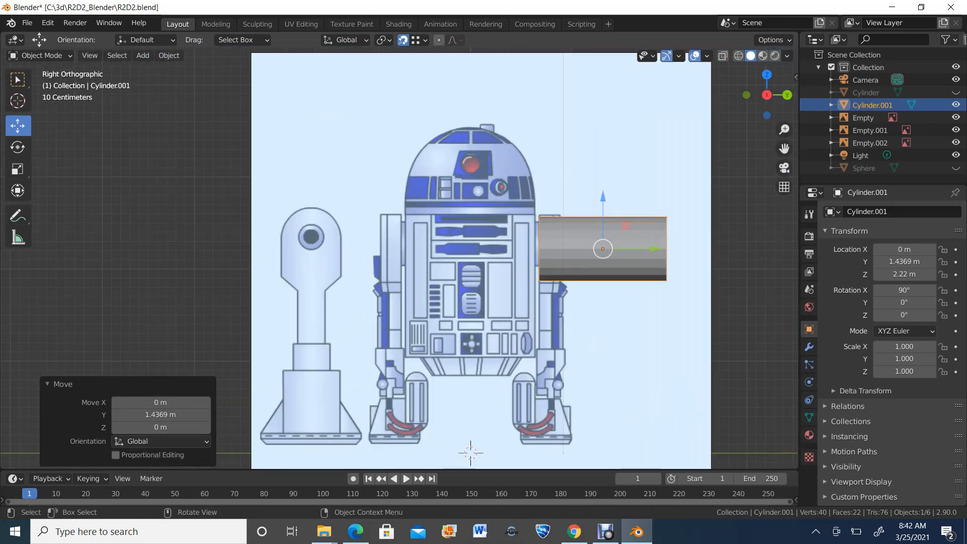
{"action": "scroll", "coordinate": [471, 257], "scroll_direction": "up", "scroll_amount": 1}
{"action": "middle_click_drag", "start_coordinate": [503, 252], "coordinate": [378, 312], "text": "shift"}
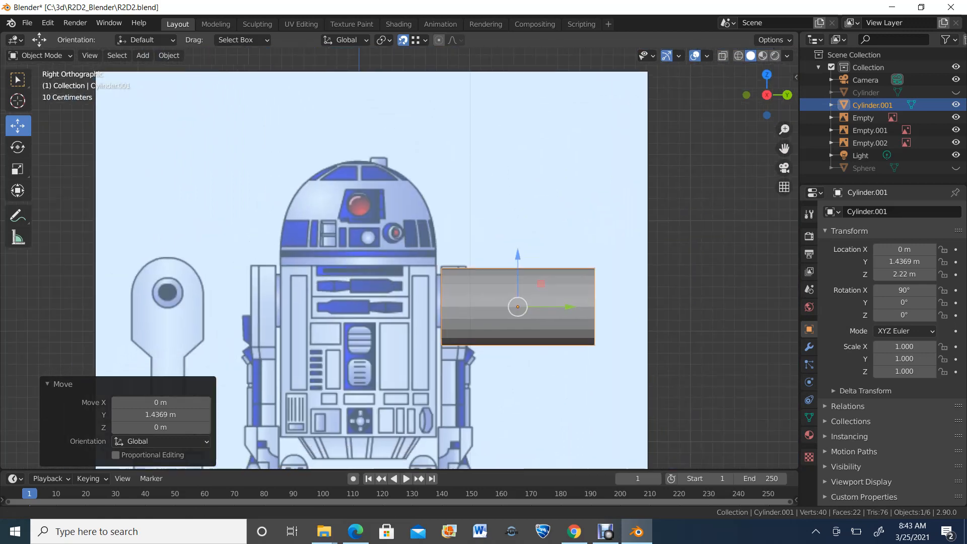
Select the reference image behind the cylinder and lower it about 0.022 m along Z to align the shoulder
{"action": "left_click", "coordinate": [523, 222]}
{"action": "scroll", "coordinate": [398, 257], "scroll_direction": "down", "scroll_amount": 2}
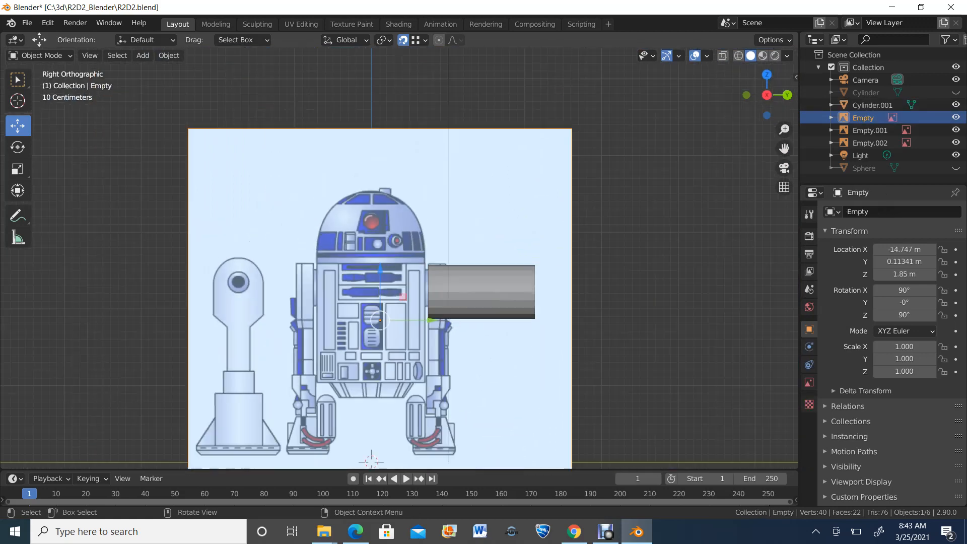
{"action": "left_click_drag", "start_coordinate": [379, 320], "coordinate": [380, 342]}
{"action": "key", "text": "Escape"}
{"action": "scroll", "coordinate": [359, 387], "scroll_direction": "up", "scroll_amount": 4}
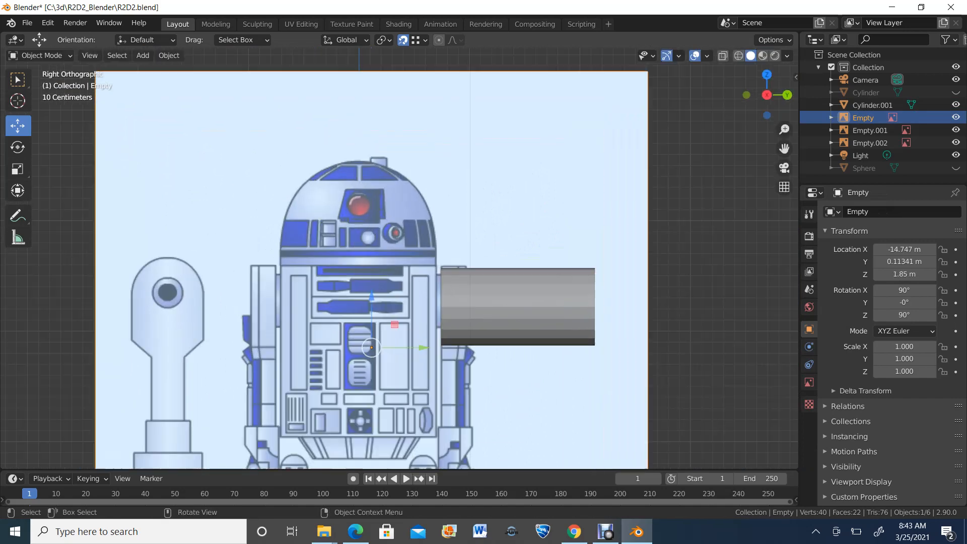
{"action": "mouse_move", "coordinate": [359, 386]}
{"action": "left_mouse_down"}
{"action": "mouse_move", "coordinate": [359, 403]}
{"action": "mouse_move", "coordinate": [359, 350]}
{"action": "mouse_move", "coordinate": [359, 390]}
{"action": "left_mouse_up"}
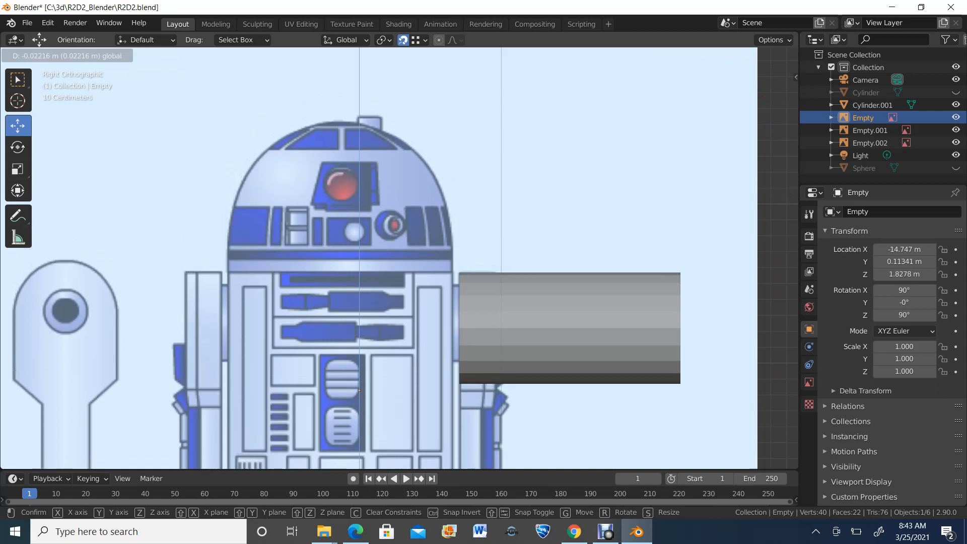
{"action": "left_click_drag", "start_coordinate": [359, 391], "coordinate": [359, 390]}
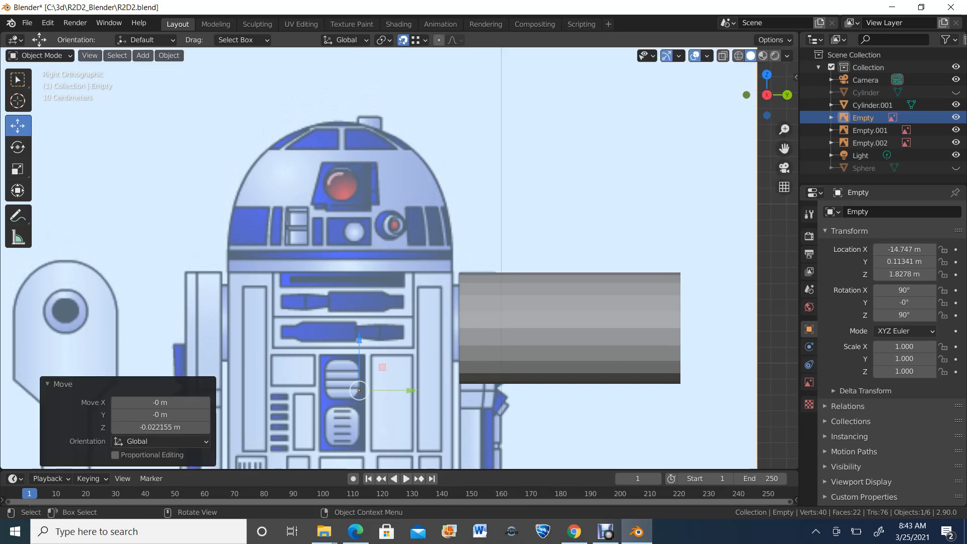
Compare the horizontal cylinder with the reference drawings in the back and right orthographic views
{"action": "scroll", "coordinate": [403, 282], "scroll_direction": "down", "scroll_amount": 4}
{"action": "middle_click_drag", "start_coordinate": [402, 282], "coordinate": [334, 291]}
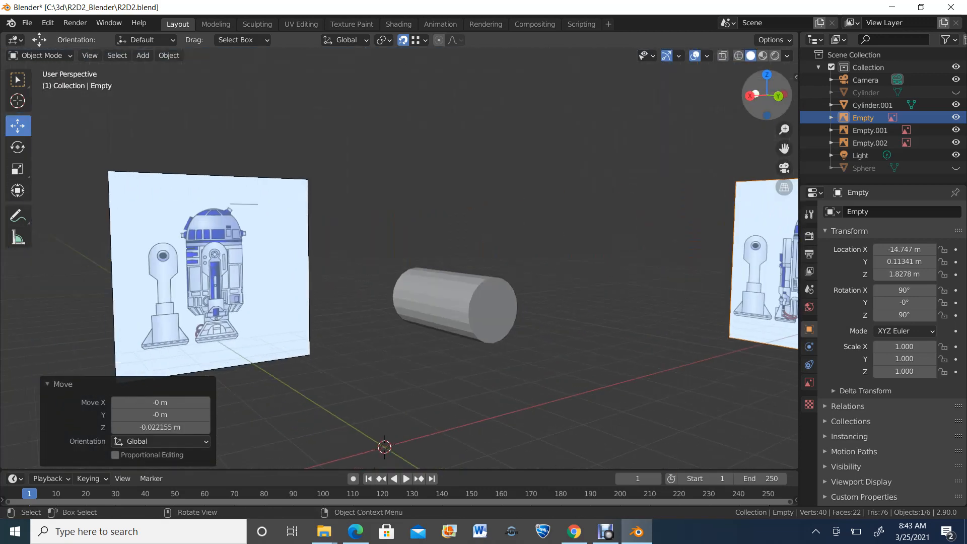
{"action": "left_click", "coordinate": [777, 95]}
{"action": "scroll", "coordinate": [403, 252], "scroll_direction": "up", "scroll_amount": 5}
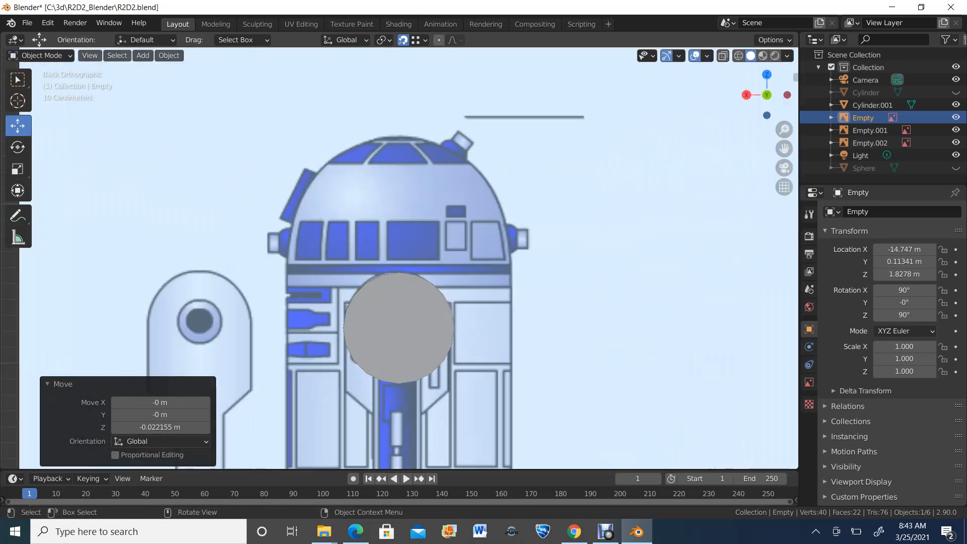
{"action": "scroll", "coordinate": [403, 251], "scroll_direction": "down", "scroll_amount": 2}
{"action": "middle_click_drag", "start_coordinate": [382, 272], "coordinate": [454, 277]}
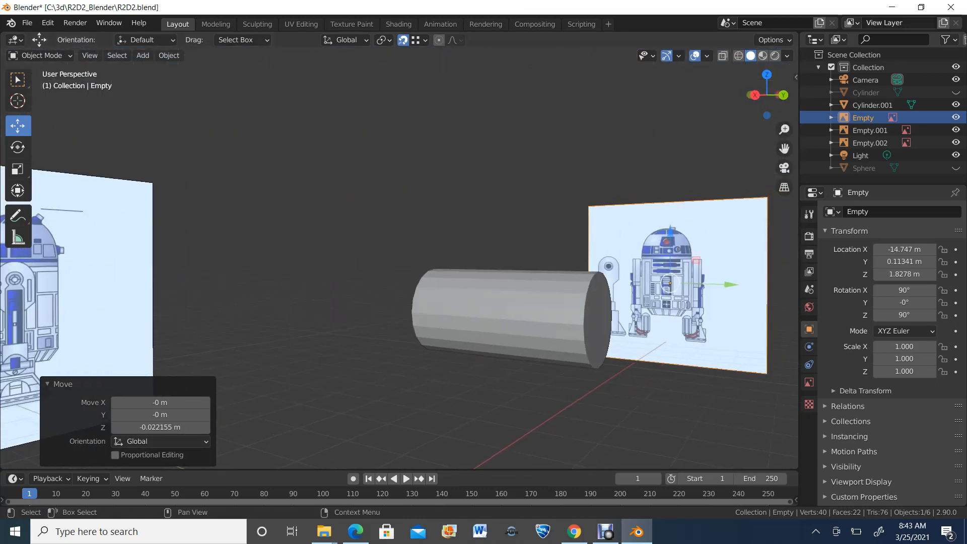
{"action": "left_click", "coordinate": [755, 95]}
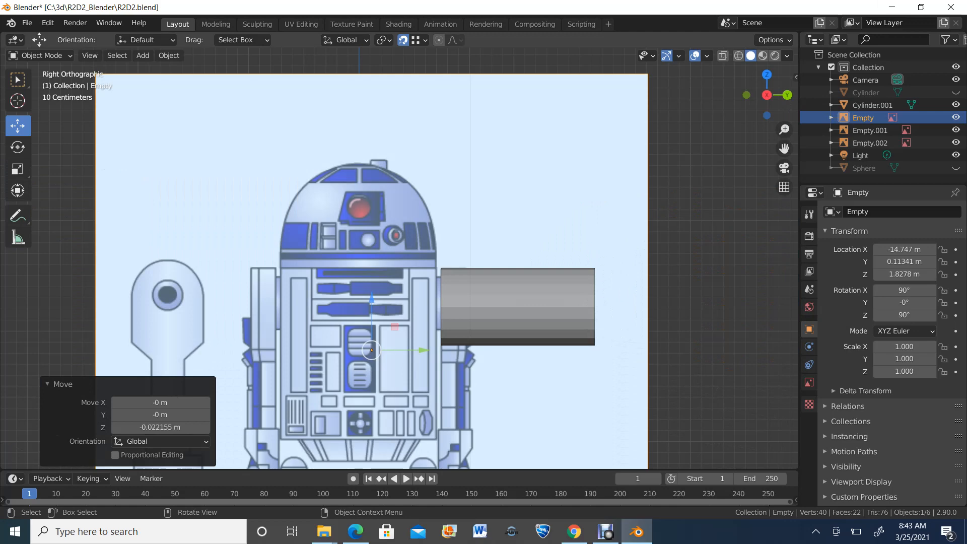
Select the horizontal cylinder beside the body and enter Edit Mode for it
{"action": "left_click", "coordinate": [41, 56]}
{"action": "left_click", "coordinate": [41, 70]}
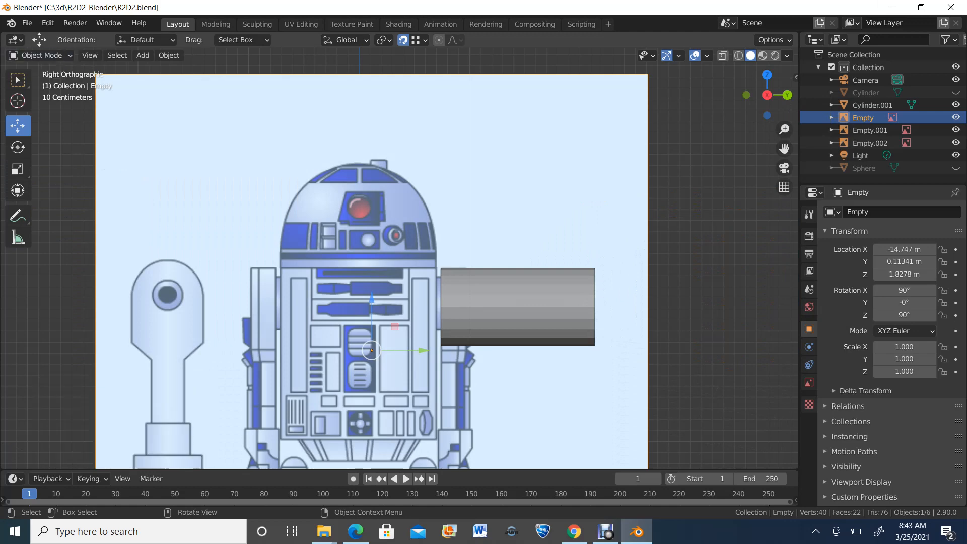
{"action": "left_click", "coordinate": [41, 56]}
{"action": "left_click", "coordinate": [41, 71]}
{"action": "left_click", "coordinate": [518, 306]}
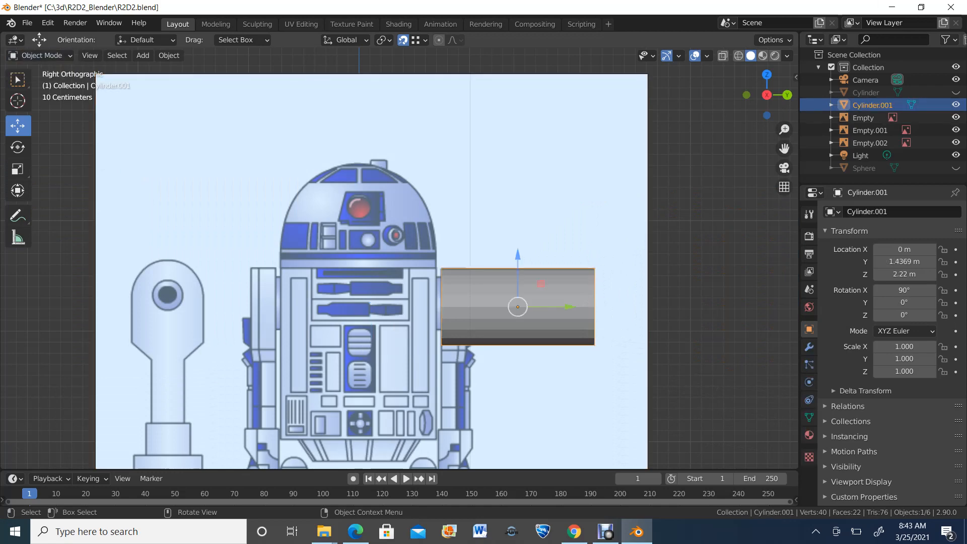
{"action": "left_click", "coordinate": [41, 56]}
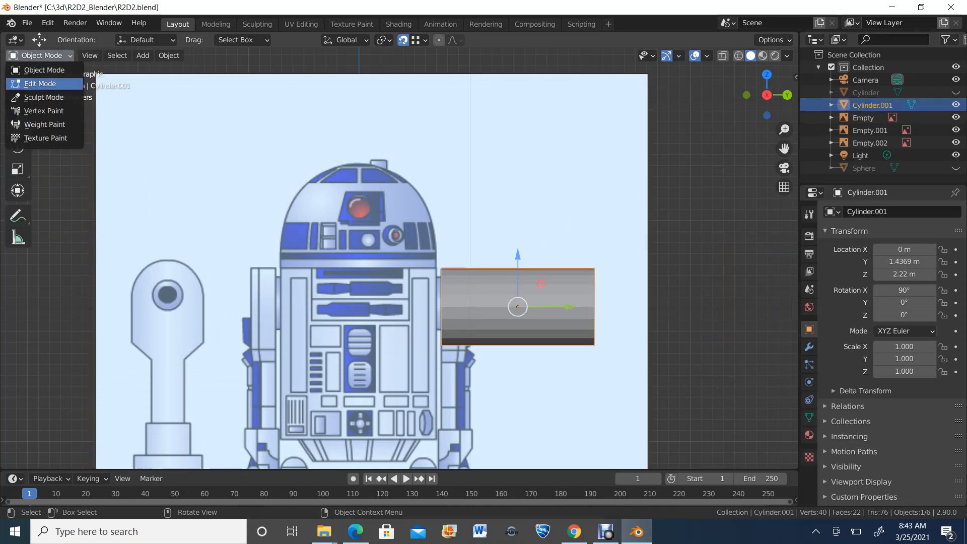
{"action": "left_click", "coordinate": [41, 83]}
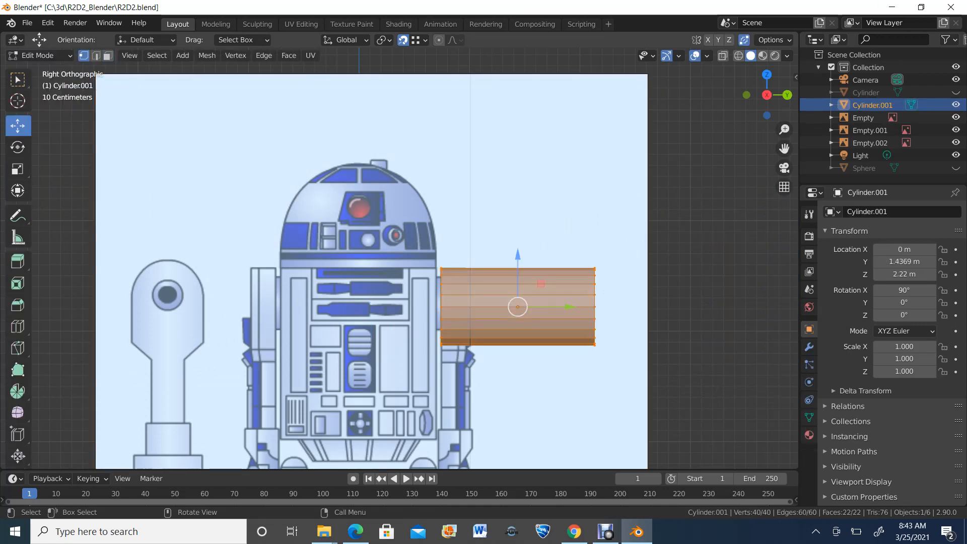
Shorten the cylinder to the shoulder's thickness by moving its outer end about 1.19 m along negative Y, then about 0.022 m back
{"action": "key", "text": "alt+a"}
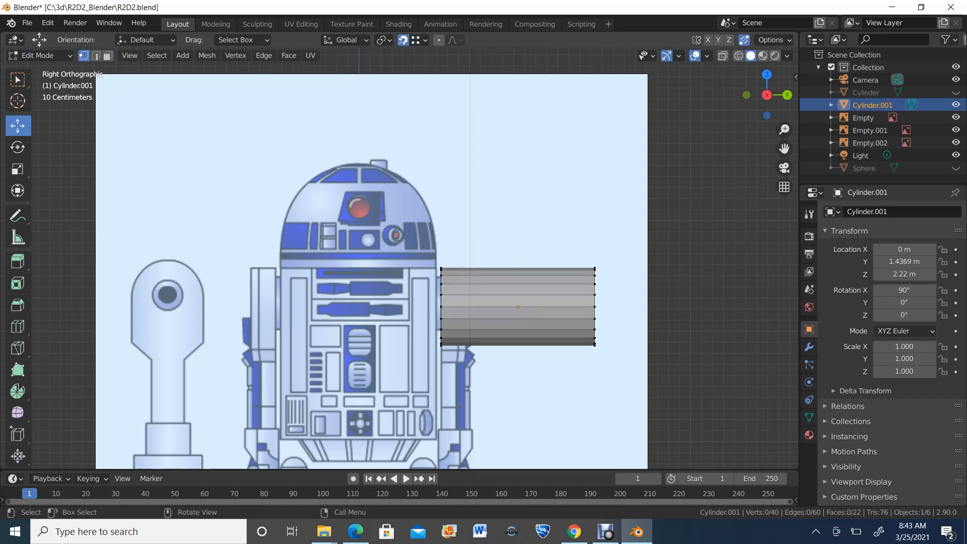
{"action": "left_click", "coordinate": [595, 302], "text": "alt"}
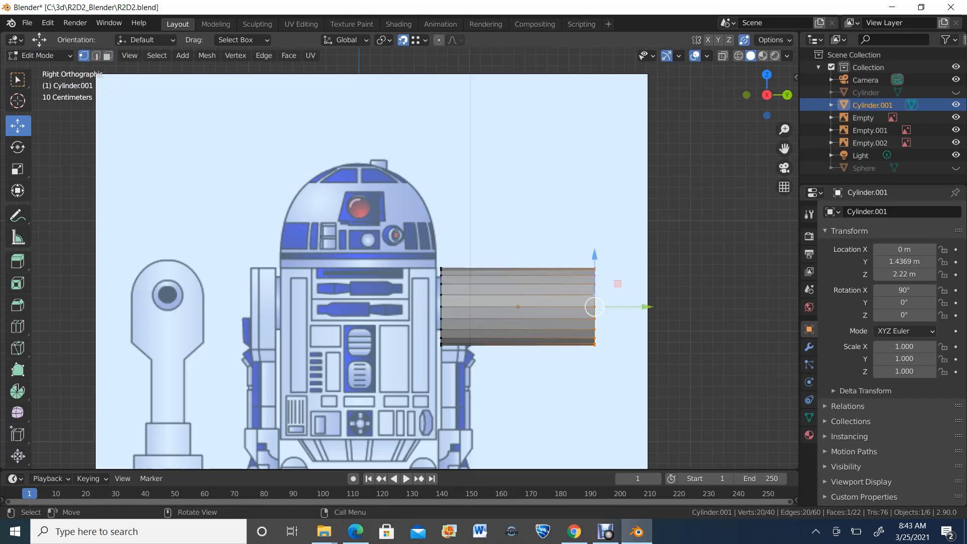
{"action": "left_click_drag", "start_coordinate": [624, 306], "coordinate": [494, 306]}
{"action": "scroll", "coordinate": [493, 306], "scroll_direction": "up", "scroll_amount": 5}
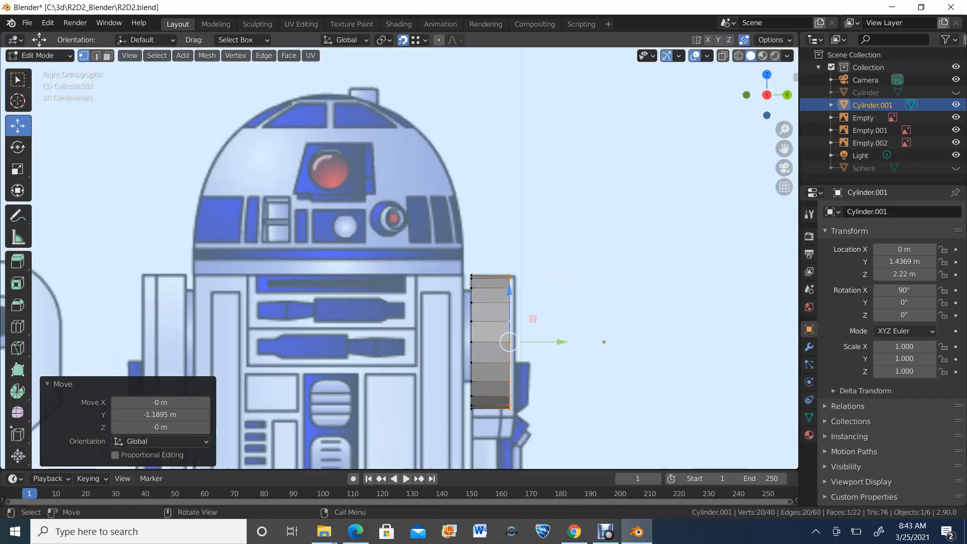
{"action": "left_click_drag", "start_coordinate": [602, 378], "coordinate": [608, 378]}
{"action": "scroll", "coordinate": [608, 378], "scroll_direction": "down", "scroll_amount": 2}
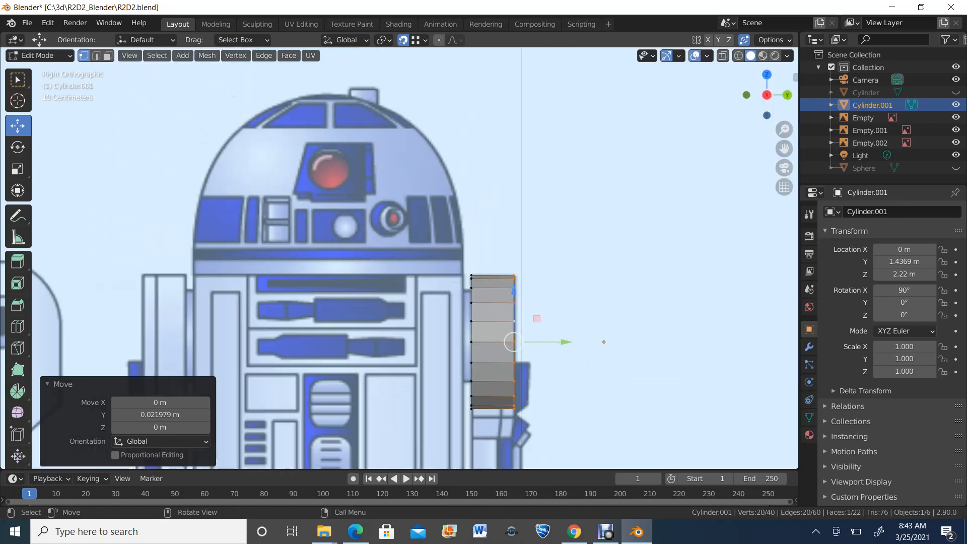
Compare the shortened cylinder's outline with the shoulder drawing in the back orthographic view
{"action": "scroll", "coordinate": [609, 378], "scroll_direction": "down", "scroll_amount": 1}
{"action": "middle_click_drag", "start_coordinate": [608, 378], "coordinate": [508, 380]}
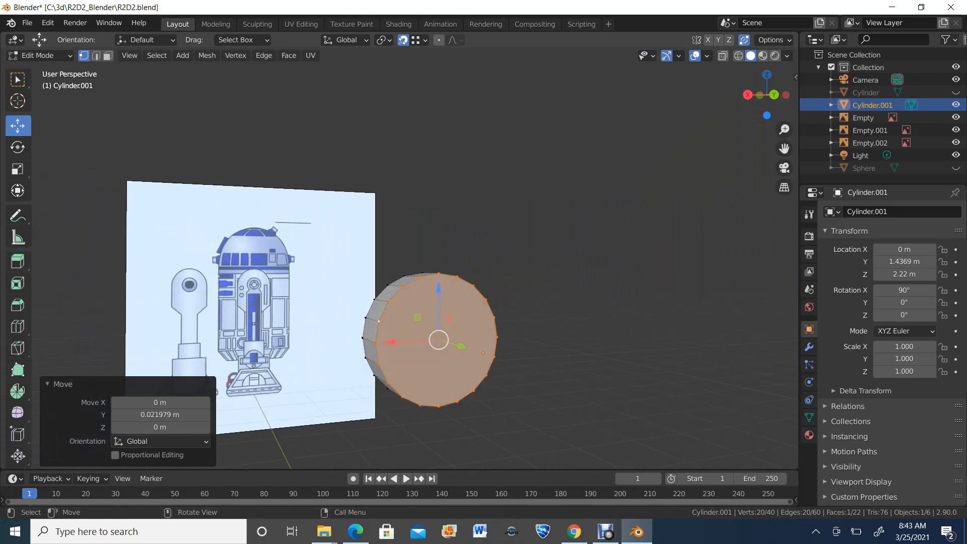
{"action": "left_click", "coordinate": [774, 94]}
{"action": "scroll", "coordinate": [398, 258], "scroll_direction": "up", "scroll_amount": 2}
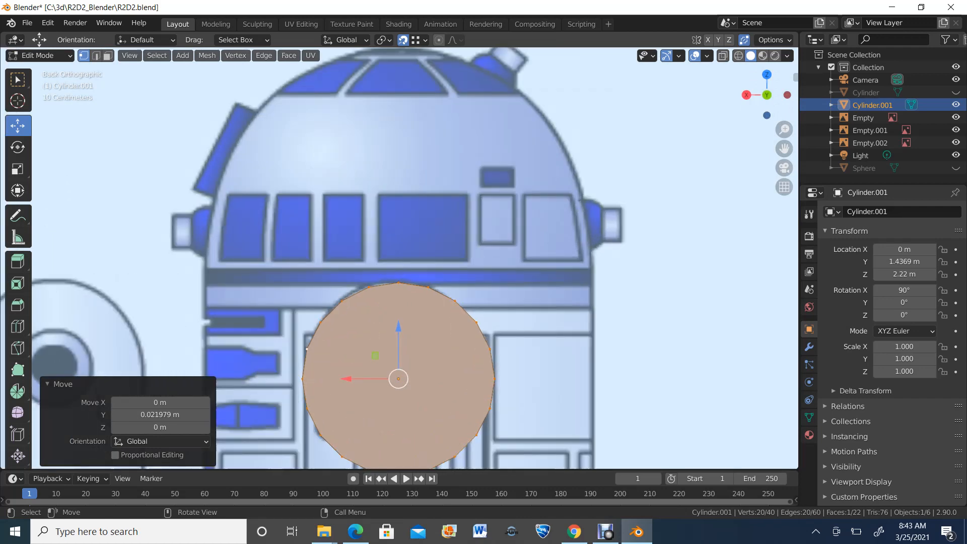
{"action": "scroll", "coordinate": [399, 258], "scroll_direction": "down", "scroll_amount": 2}
{"action": "scroll", "coordinate": [399, 258], "scroll_direction": "up", "scroll_amount": 2}
{"action": "scroll", "coordinate": [398, 258], "scroll_direction": "down", "scroll_amount": 1}
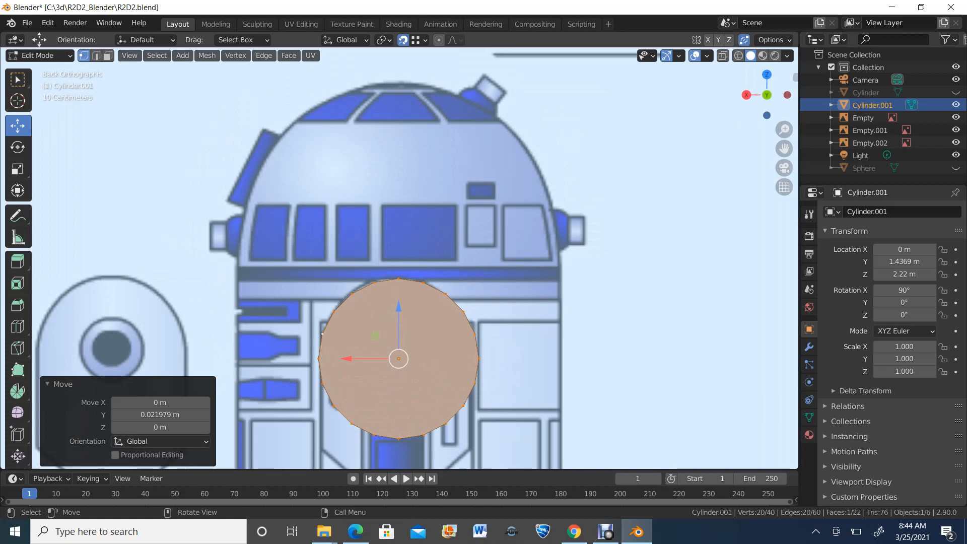
{"action": "middle_click_drag", "start_coordinate": [398, 258], "coordinate": [430, 250]}
{"action": "left_click", "coordinate": [38, 55]}
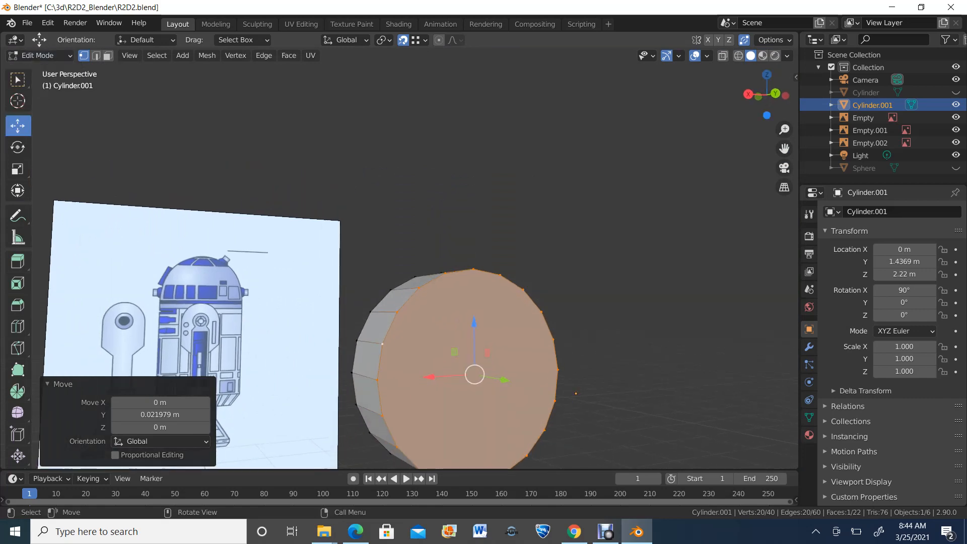
Connect the two opposite mid-height vertices of the cylinder's outer end cap with a horizontal edge
{"action": "key", "text": "alt+a"}
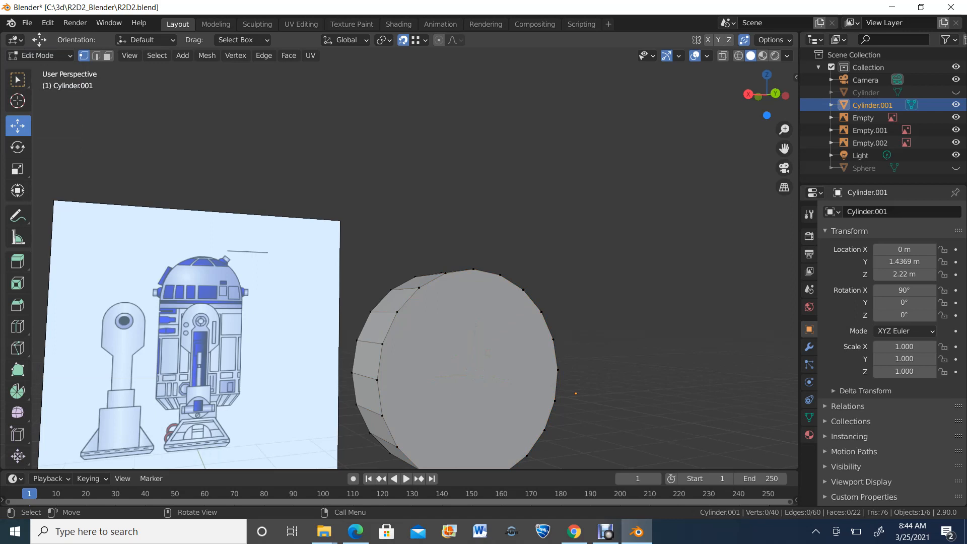
{"action": "left_click", "coordinate": [377, 379]}
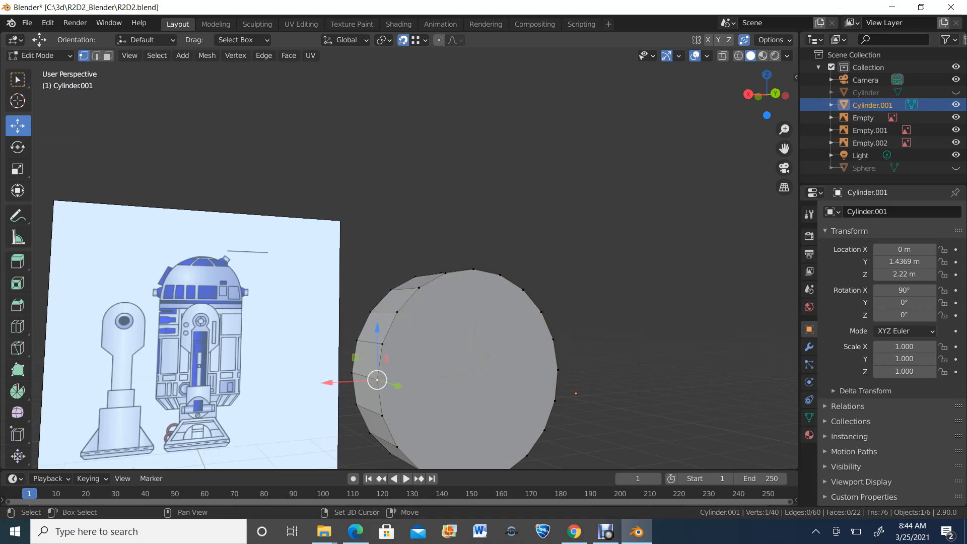
{"action": "left_click", "coordinate": [557, 370], "text": "shift"}
{"action": "mouse_move", "coordinate": [558, 371]}
{"action": "middle_mouse_down"}
{"action": "mouse_move", "coordinate": [443, 372]}
{"action": "mouse_move", "coordinate": [561, 371]}
{"action": "middle_mouse_up"}
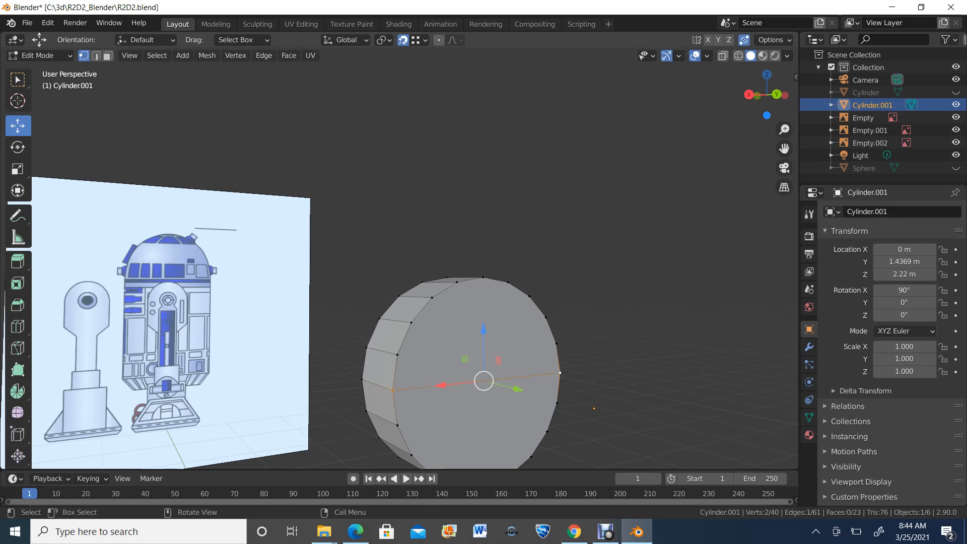
Connect the matching mid-height vertices on the cylinder's inner end cap with a horizontal edge
{"action": "middle_click_drag", "start_coordinate": [403, 302], "coordinate": [523, 302]}
{"action": "scroll", "coordinate": [518, 372], "scroll_direction": "up", "scroll_amount": 2}
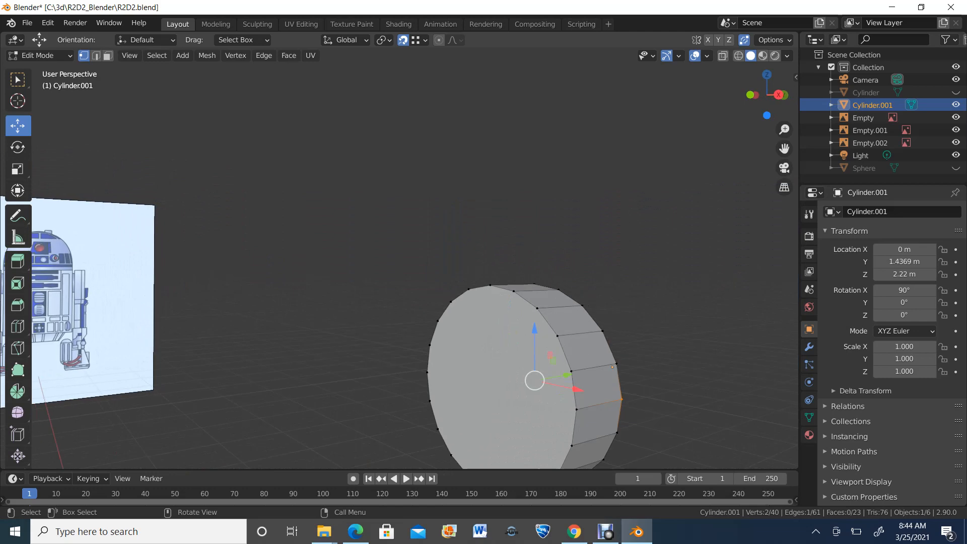
{"action": "left_click", "coordinate": [576, 409]}
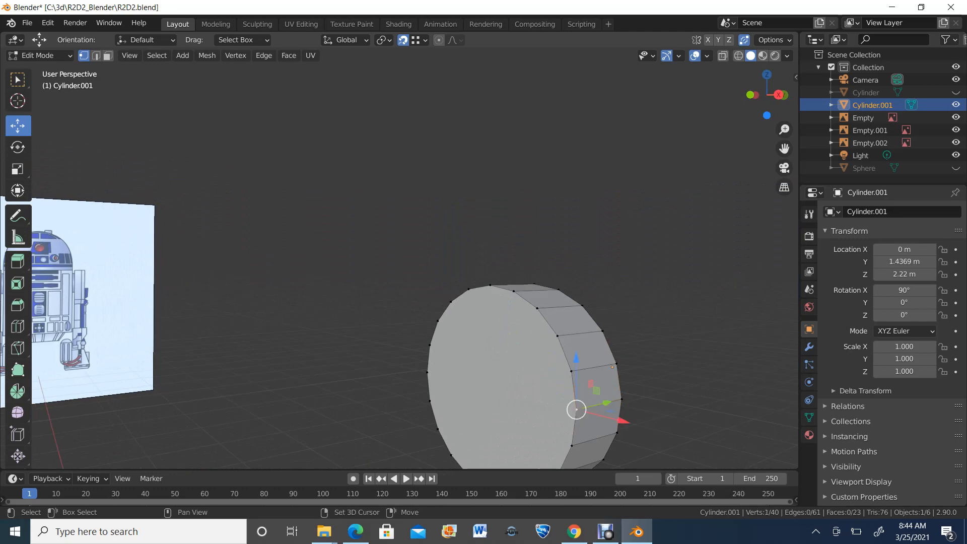
{"action": "left_click", "coordinate": [427, 372], "text": "shift"}
{"action": "mouse_move", "coordinate": [428, 372]}
{"action": "middle_mouse_down"}
{"action": "mouse_move", "coordinate": [501, 372]}
{"action": "mouse_move", "coordinate": [429, 373]}
{"action": "middle_mouse_up"}
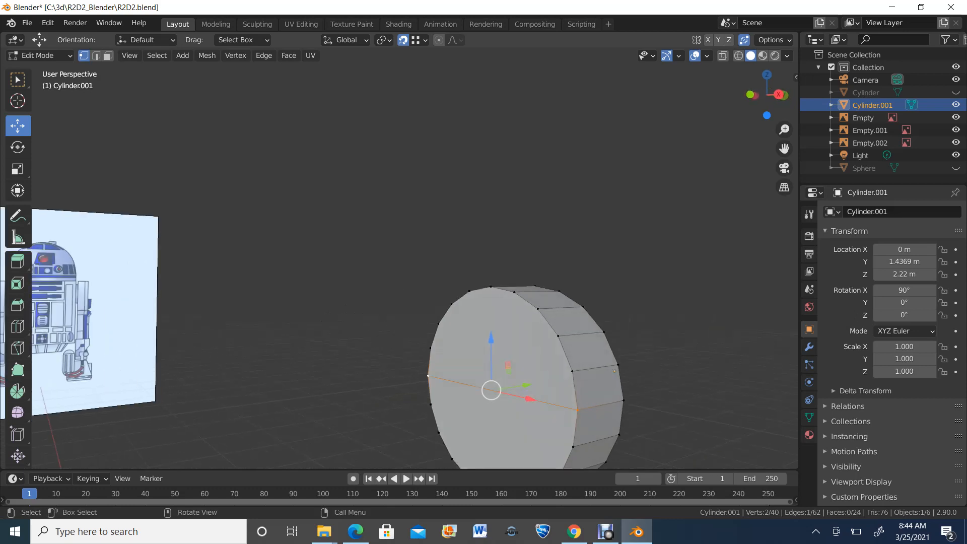
In face selection mode, select the faces of the cylinder's lower half on both caps and the rim, and delete them
{"action": "middle_click_drag", "start_coordinate": [429, 373], "coordinate": [308, 365]}
{"action": "scroll", "coordinate": [291, 349], "scroll_direction": "down", "scroll_amount": 5}
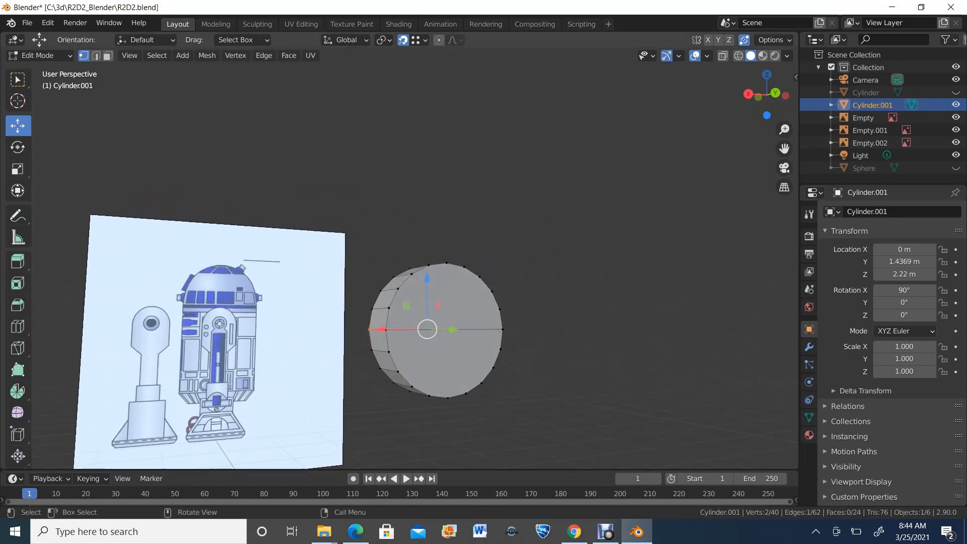
{"action": "key", "text": "3"}
{"action": "left_click_drag", "start_coordinate": [349, 355], "coordinate": [536, 433]}
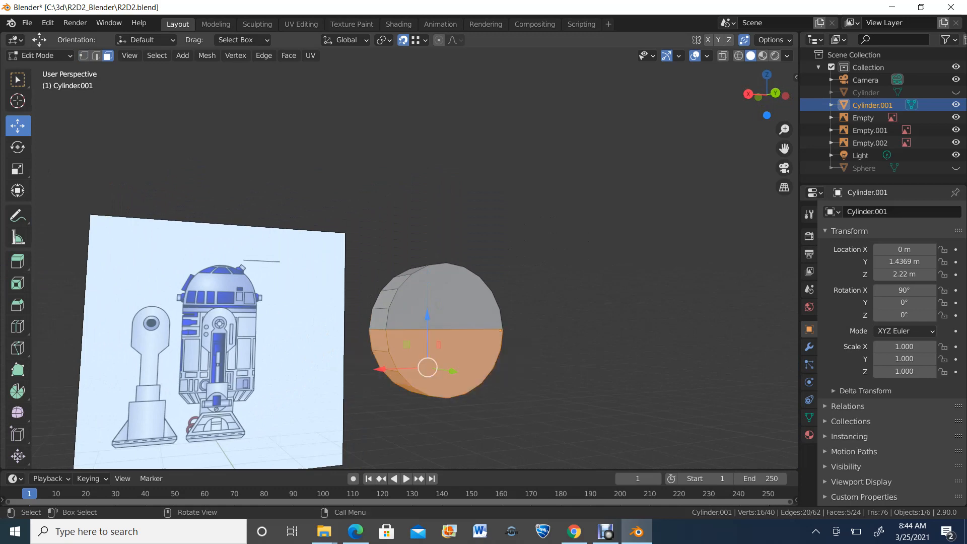
{"action": "middle_click_drag", "start_coordinate": [536, 433], "coordinate": [493, 354]}
{"action": "left_click_drag", "start_coordinate": [327, 352], "coordinate": [491, 400]}
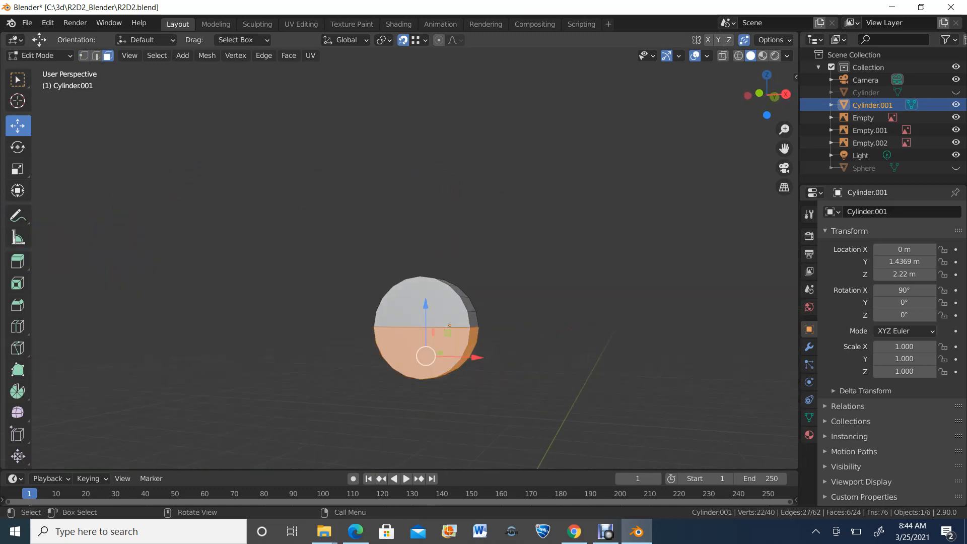
{"action": "middle_click_drag", "start_coordinate": [491, 400], "coordinate": [454, 121]}
{"action": "left_click_drag", "start_coordinate": [214, 426], "coordinate": [389, 337]}
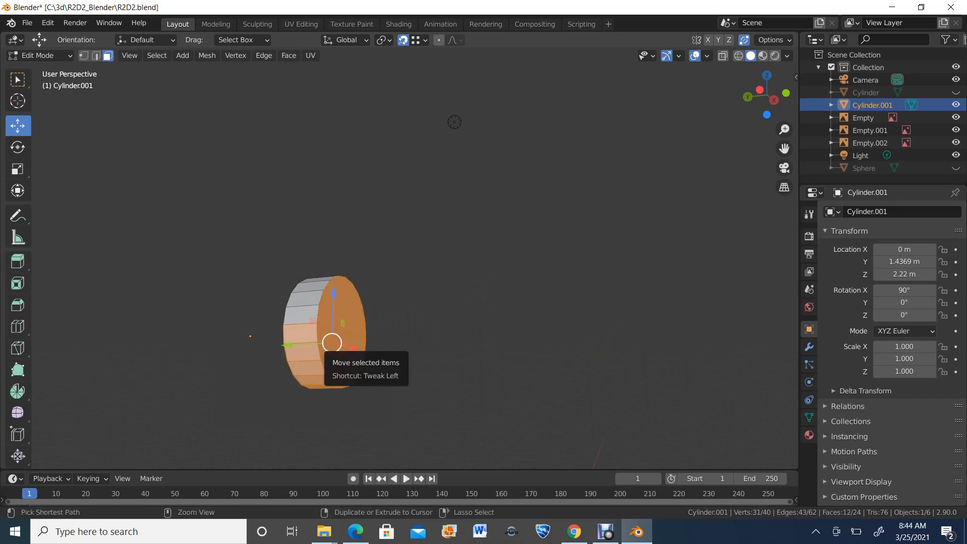
{"action": "key", "text": "ctrl+z"}
{"action": "middle_click_drag", "start_coordinate": [328, 343], "coordinate": [359, 355]}
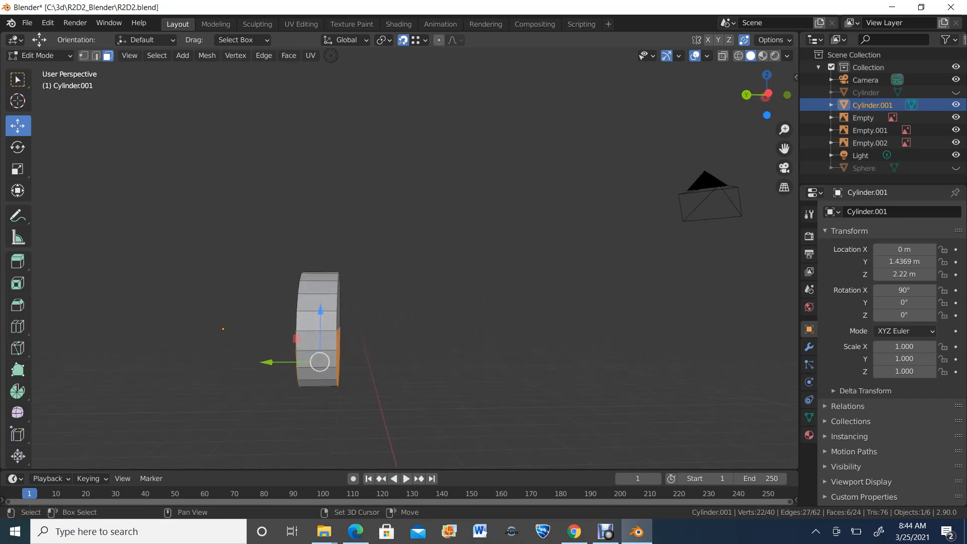
{"action": "left_click_drag", "start_coordinate": [241, 405], "coordinate": [363, 339], "text": "shift"}
{"action": "middle_click_drag", "start_coordinate": [360, 338], "coordinate": [392, 356]}
{"action": "key", "text": "x"}
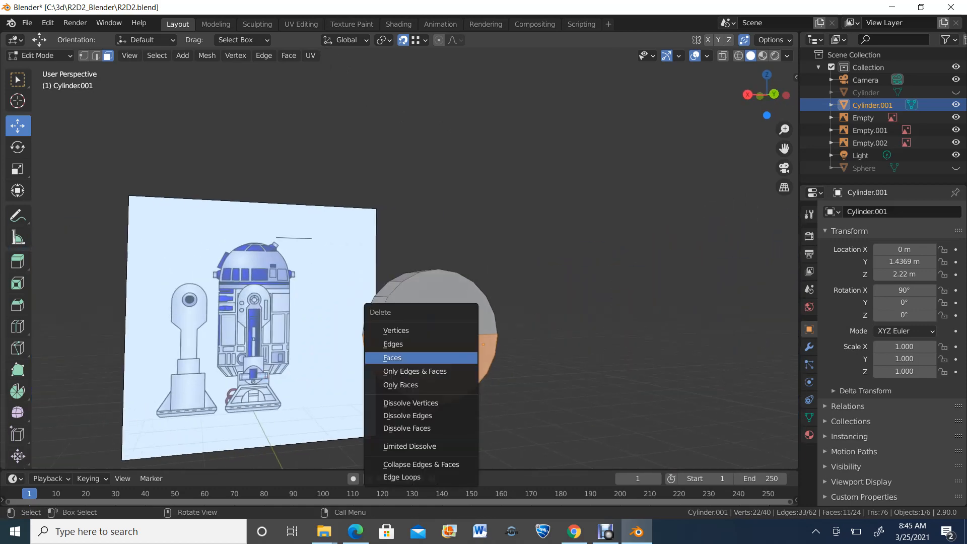
{"action": "left_click", "coordinate": [392, 358]}
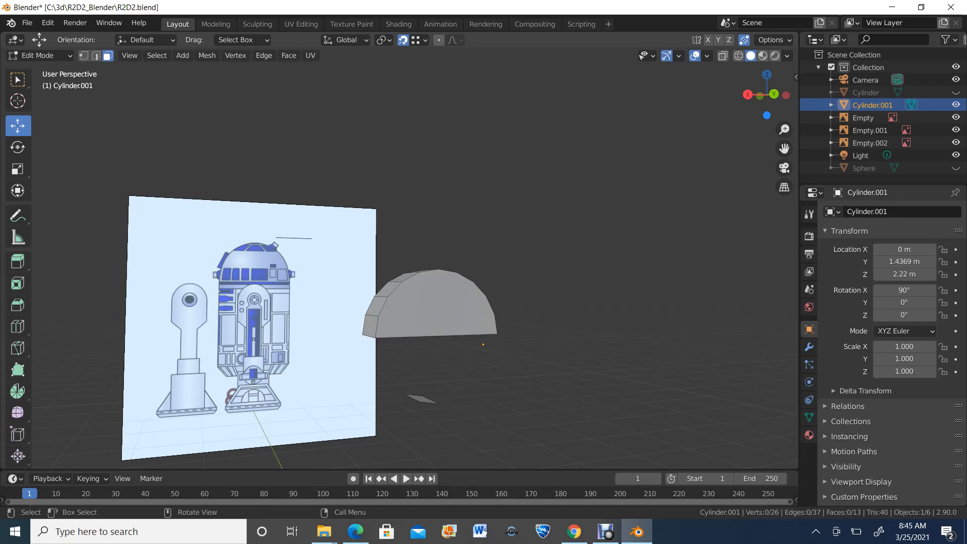
Delete the stray face left beneath the half cylinder
{"action": "middle_click_drag", "start_coordinate": [392, 358], "coordinate": [443, 375]}
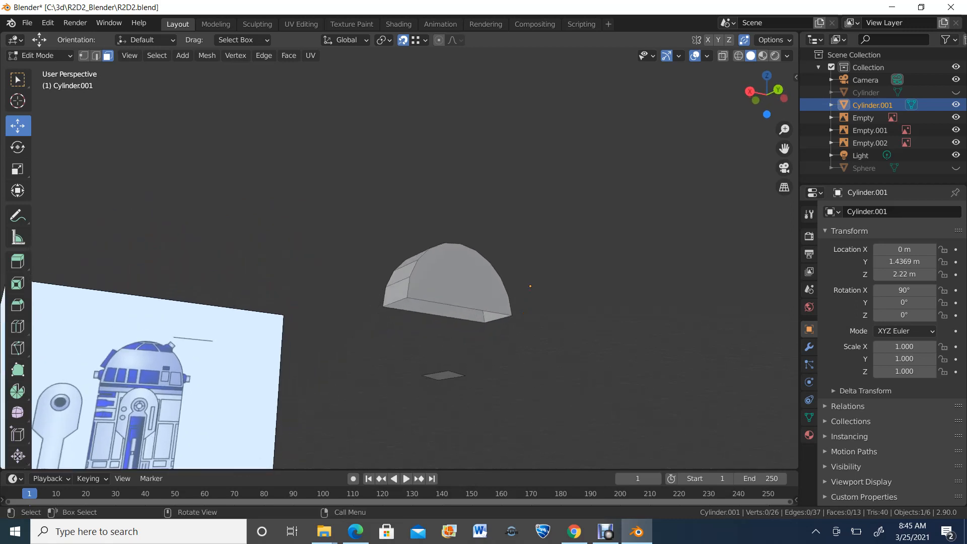
{"action": "left_click", "coordinate": [443, 375]}
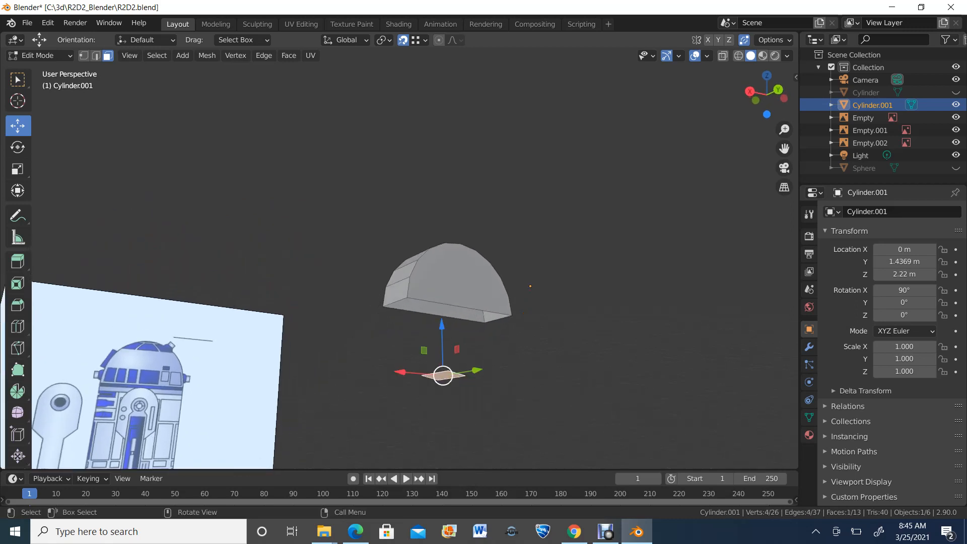
{"action": "key", "text": "x"}
{"action": "key", "text": "Escape"}
{"action": "key", "text": "x"}
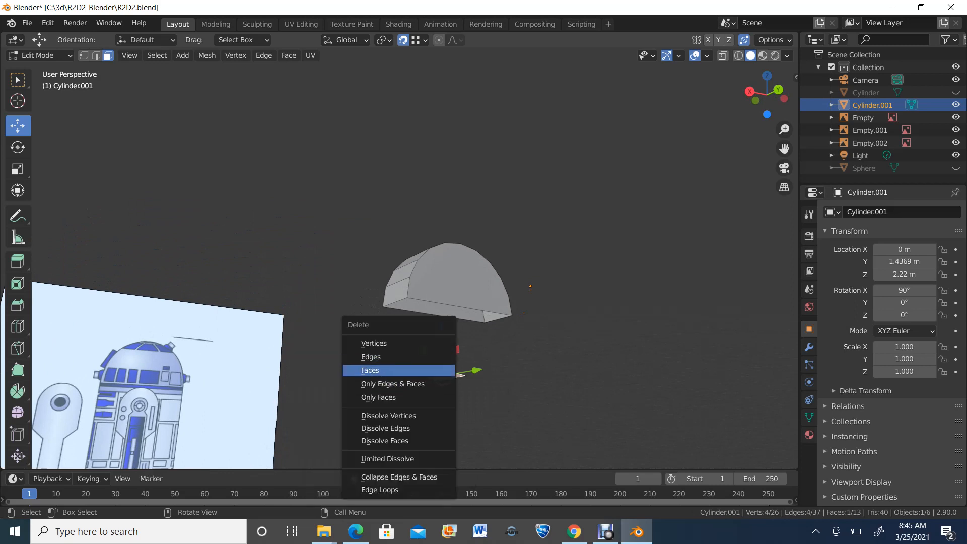
{"action": "left_click", "coordinate": [402, 370]}
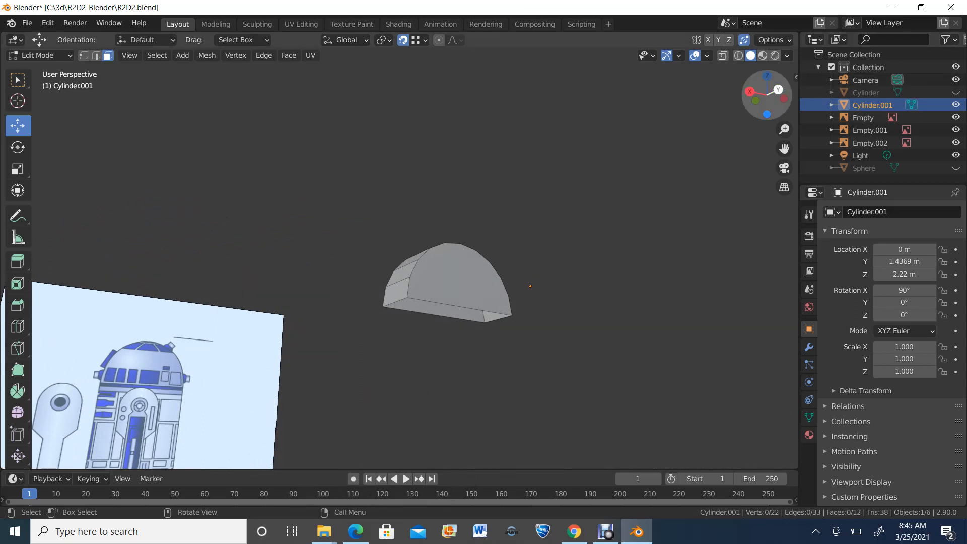
Compare the half cylinder with the shoulder in the back and right orthographic drawings and examine its open underside
{"action": "left_click", "coordinate": [777, 89]}
{"action": "scroll", "coordinate": [399, 258], "scroll_direction": "up", "scroll_amount": 4}
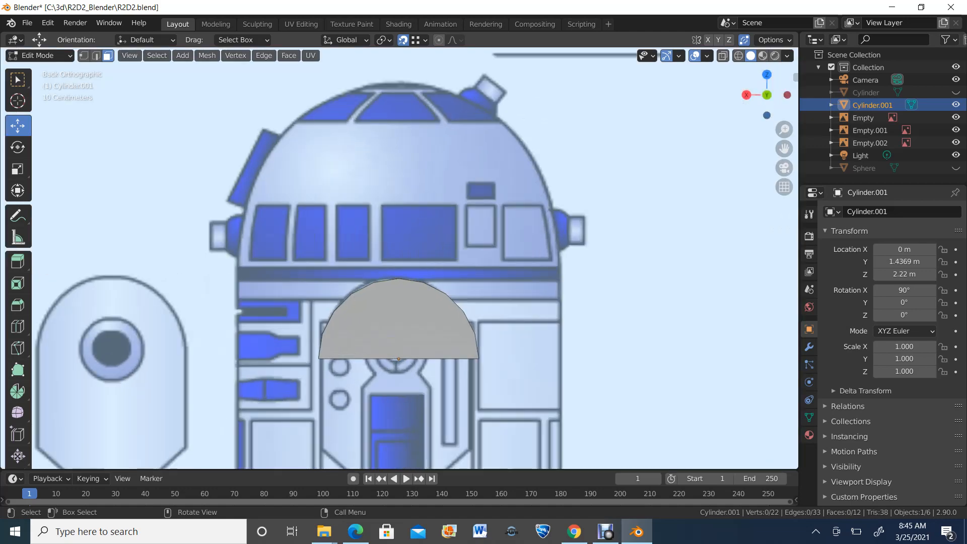
{"action": "scroll", "coordinate": [399, 258], "scroll_direction": "down", "scroll_amount": 3}
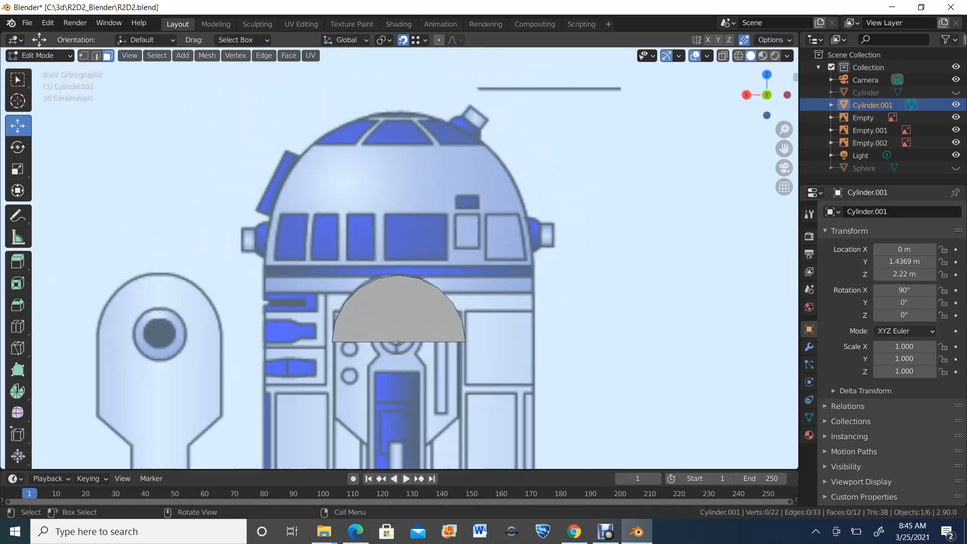
{"action": "scroll", "coordinate": [399, 258], "scroll_direction": "up", "scroll_amount": 1}
{"action": "left_click_drag", "start_coordinate": [754, 94], "coordinate": [794, 94]}
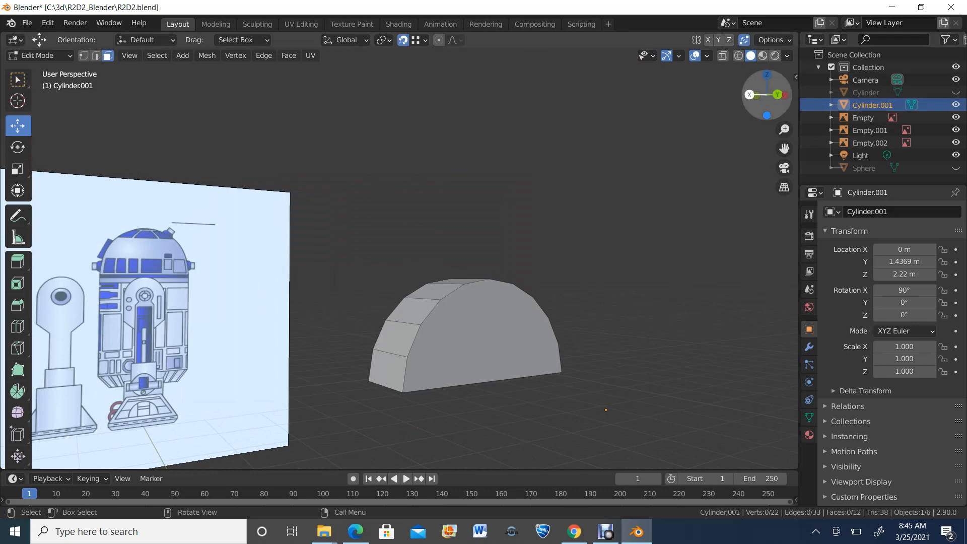
{"action": "left_click", "coordinate": [748, 95]}
{"action": "scroll", "coordinate": [399, 257], "scroll_direction": "down", "scroll_amount": 3}
{"action": "scroll", "coordinate": [399, 258], "scroll_direction": "up", "scroll_amount": 2}
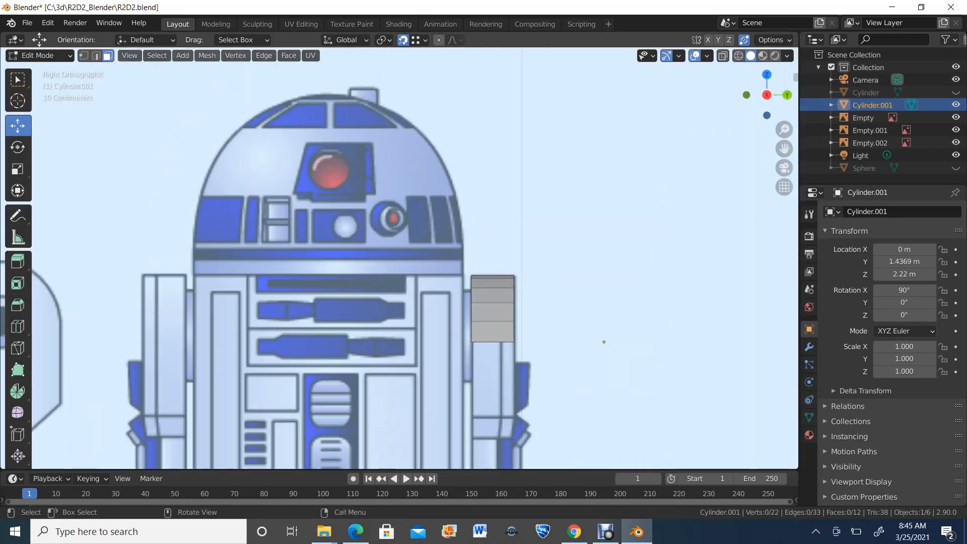
{"action": "scroll", "coordinate": [399, 258], "scroll_direction": "up", "scroll_amount": 2}
{"action": "scroll", "coordinate": [399, 258], "scroll_direction": "down", "scroll_amount": 3}
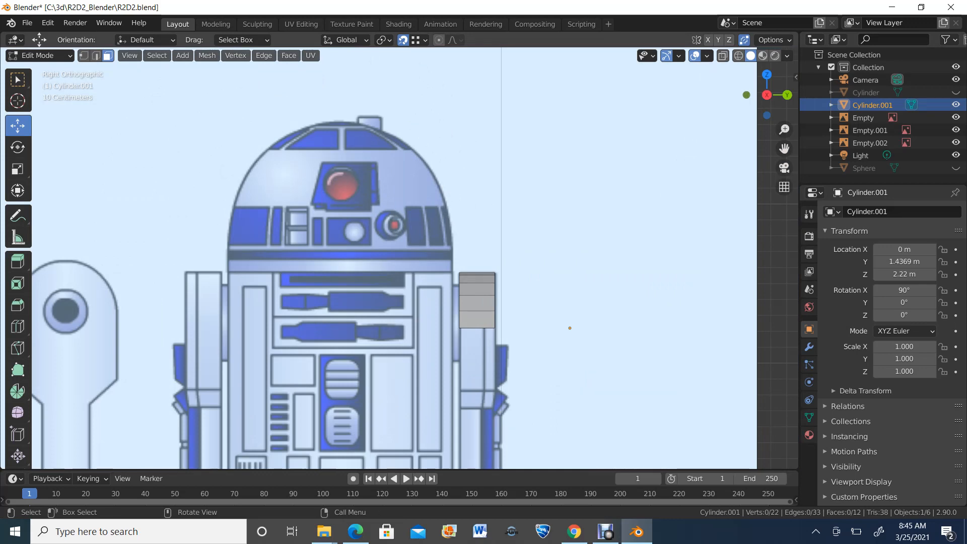
{"action": "middle_click_drag", "start_coordinate": [453, 282], "coordinate": [370, 264]}
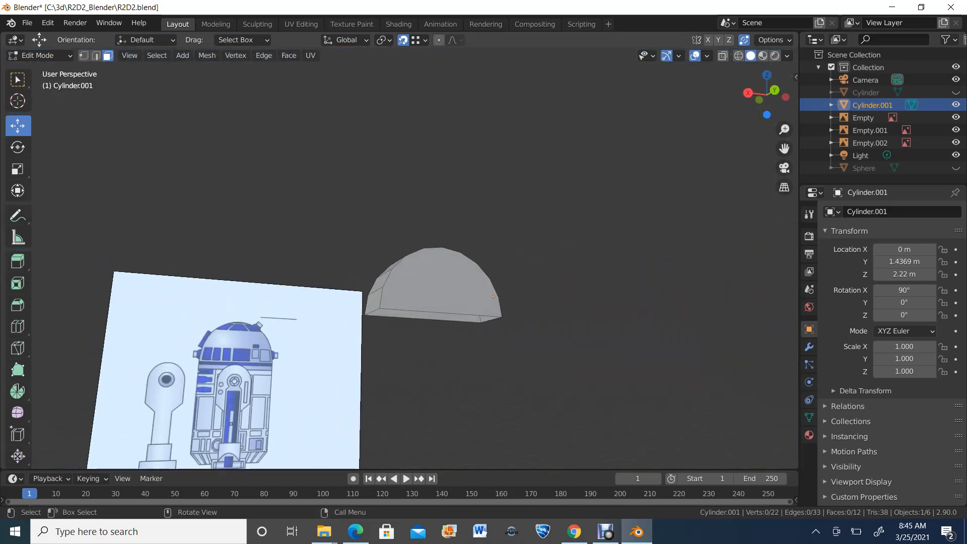
In edge selection mode, select the half cylinder's open bottom edge loop and extrude it straight down about 0.39 m in the back orthographic view
{"action": "scroll", "coordinate": [413, 272], "scroll_direction": "up", "scroll_amount": 1}
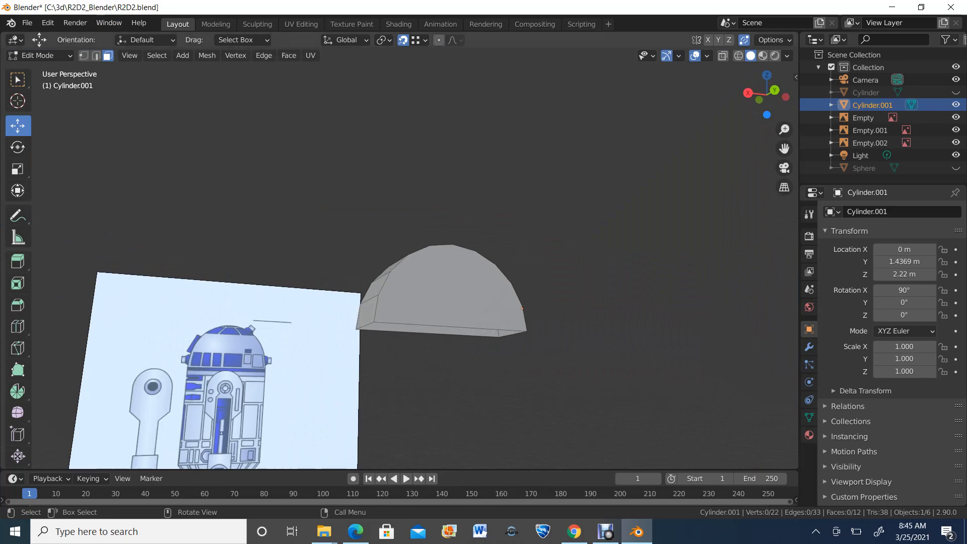
{"action": "key", "text": "2"}
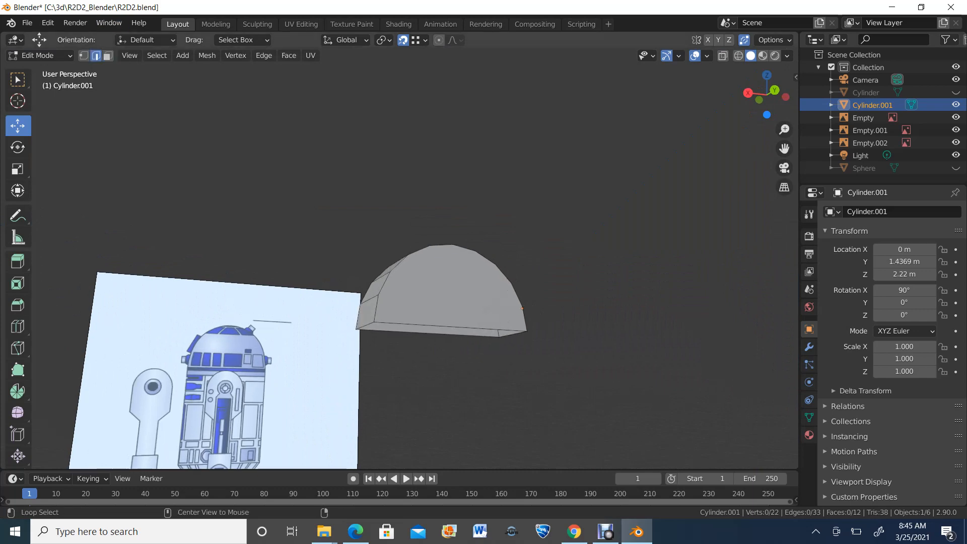
{"action": "left_click", "coordinate": [443, 326], "text": "alt"}
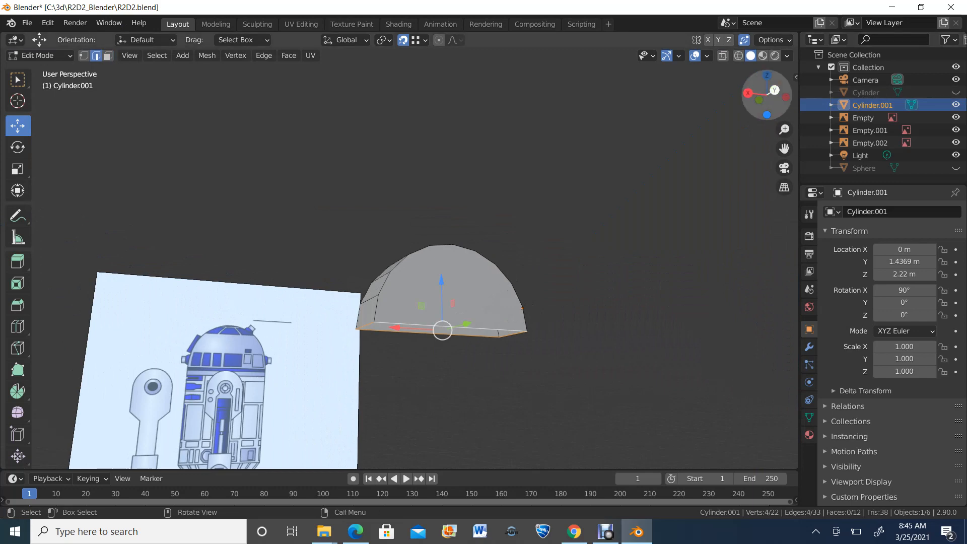
{"action": "left_click", "coordinate": [775, 91]}
{"action": "scroll", "coordinate": [400, 258], "scroll_direction": "down", "scroll_amount": 3}
{"action": "scroll", "coordinate": [400, 259], "scroll_direction": "up", "scroll_amount": 3}
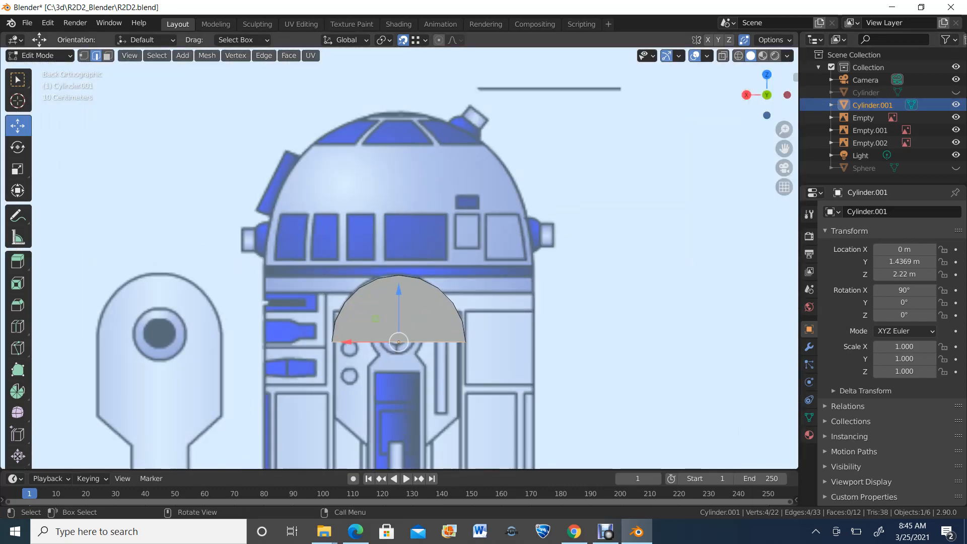
{"action": "middle_click_drag", "start_coordinate": [400, 258], "coordinate": [414, 144], "text": "shift"}
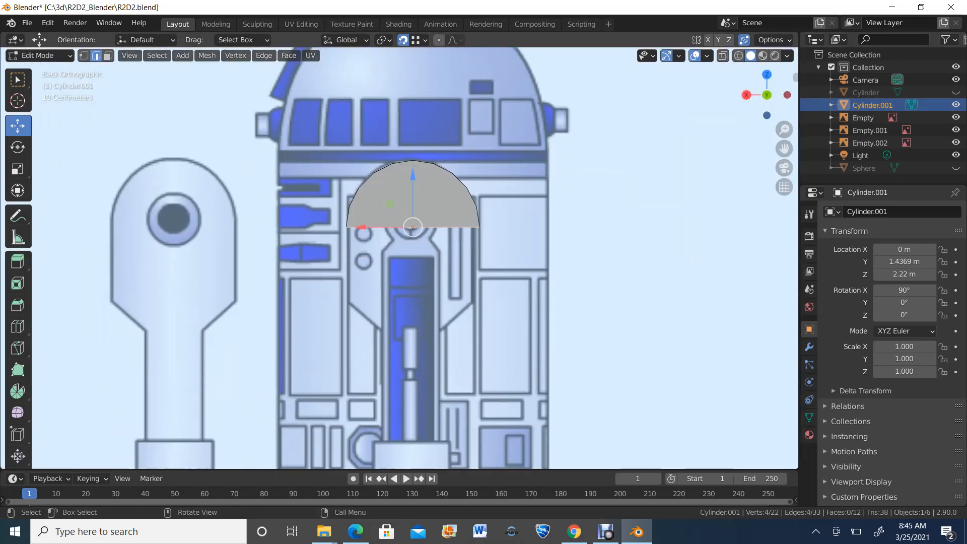
{"action": "left_click", "coordinate": [18, 261]}
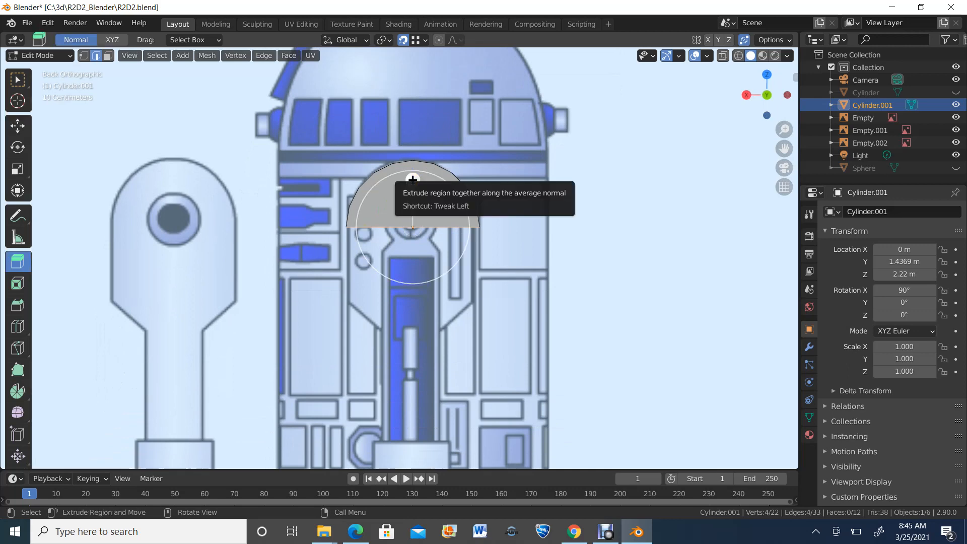
{"action": "left_click_drag", "start_coordinate": [412, 179], "coordinate": [413, 254]}
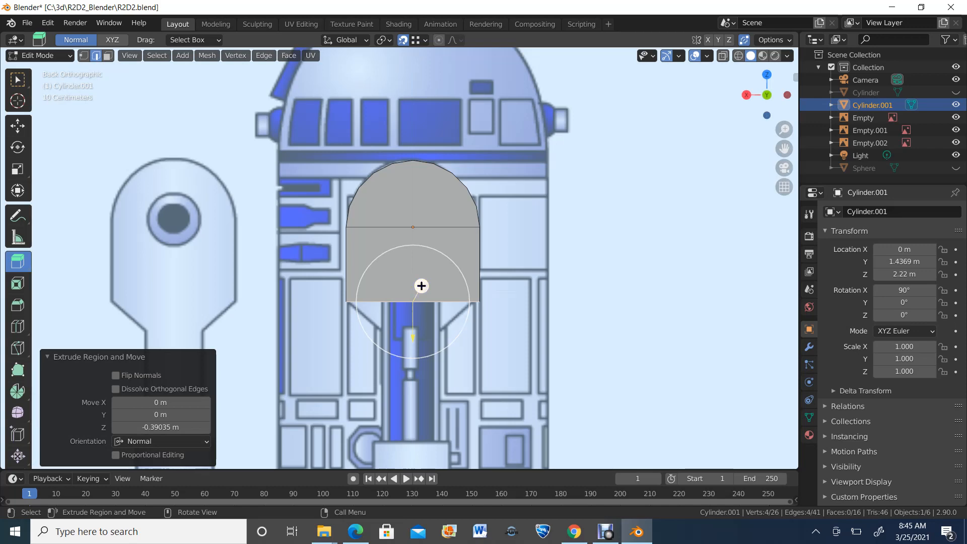
Extrude the shoulder's bottom edge loop straight down another 0.16 m or so, to the lower end of the taper in the drawing
{"action": "left_click_drag", "start_coordinate": [421, 286], "coordinate": [400, 333]}
{"action": "key", "text": "ctrl+z"}
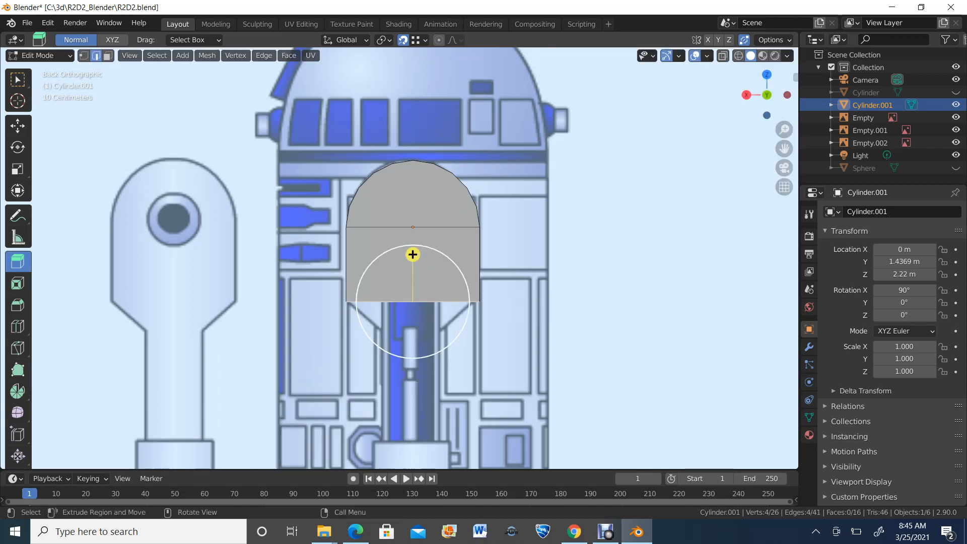
{"action": "left_click_drag", "start_coordinate": [412, 253], "coordinate": [413, 284]}
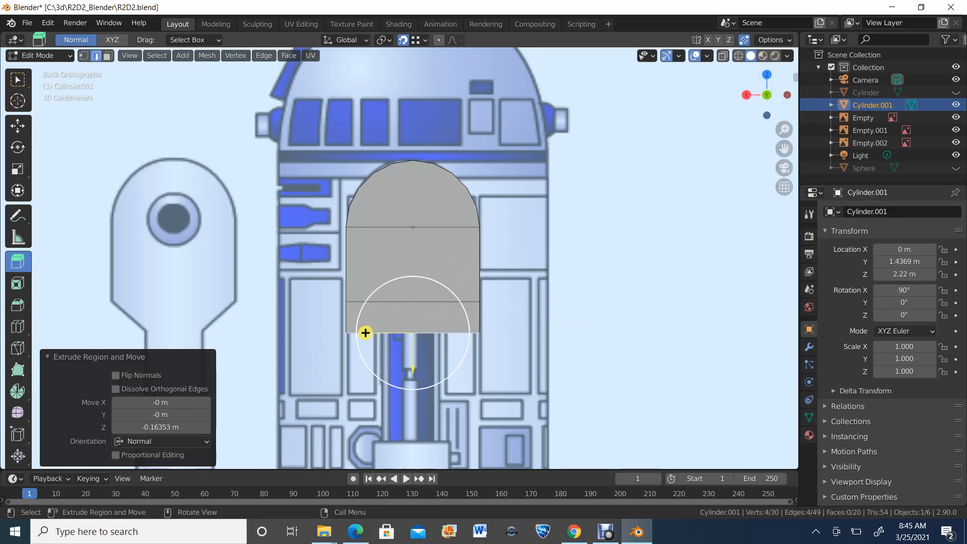
Turn on X-ray in the back view and scale the bottom edge loop along X to about 0.481 to form the shoulder's taper
{"action": "middle_click_drag", "start_coordinate": [365, 333], "coordinate": [468, 348]}
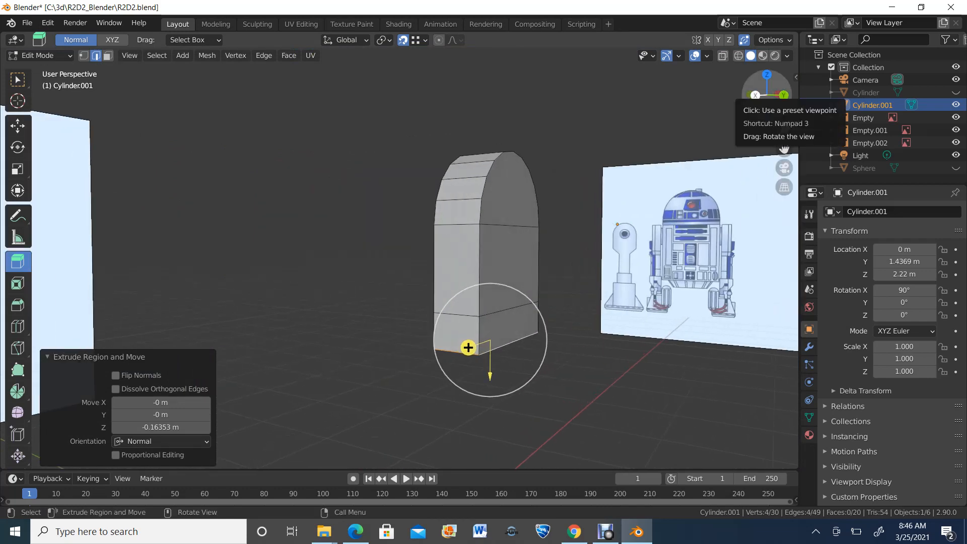
{"action": "left_click", "coordinate": [755, 95]}
{"action": "middle_click_drag", "start_coordinate": [492, 333], "coordinate": [369, 300]}
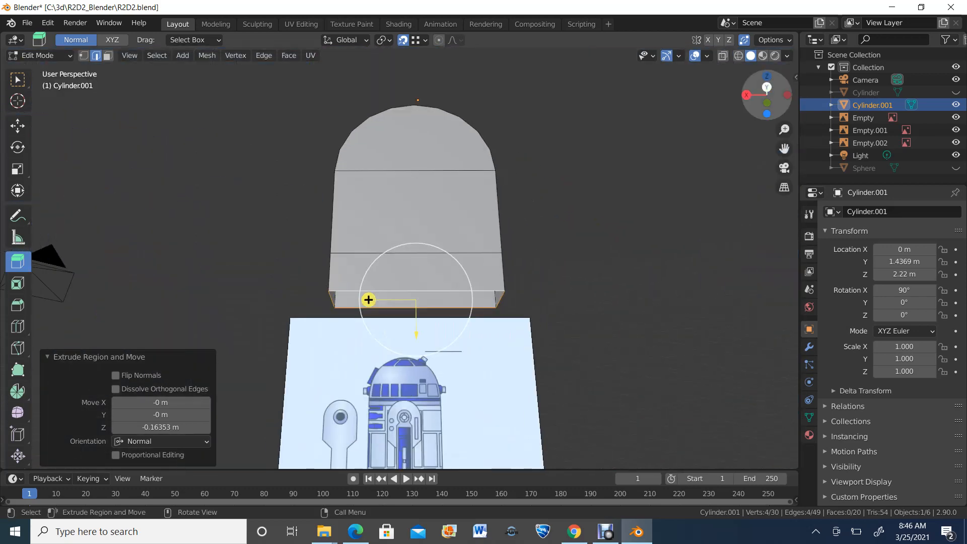
{"action": "left_click", "coordinate": [766, 87]}
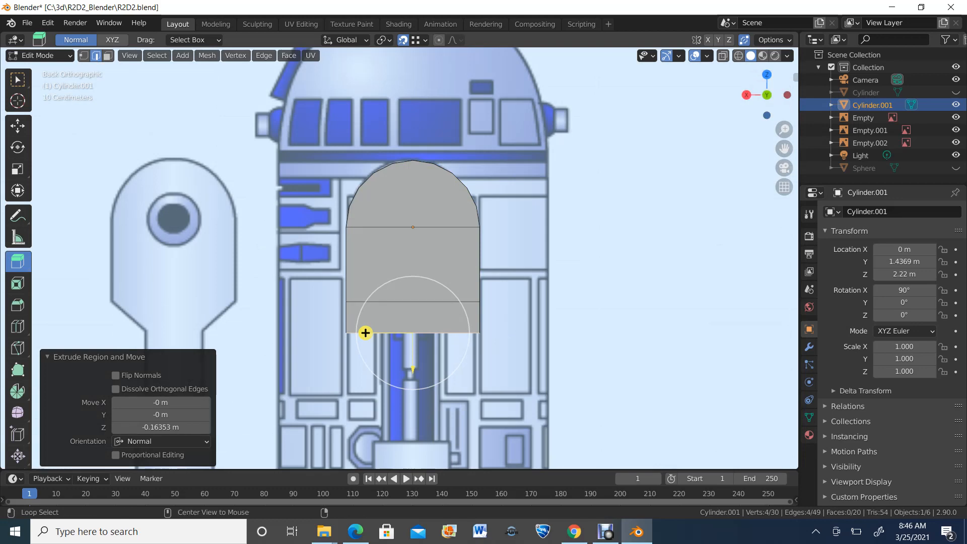
{"action": "key", "text": "alt+z"}
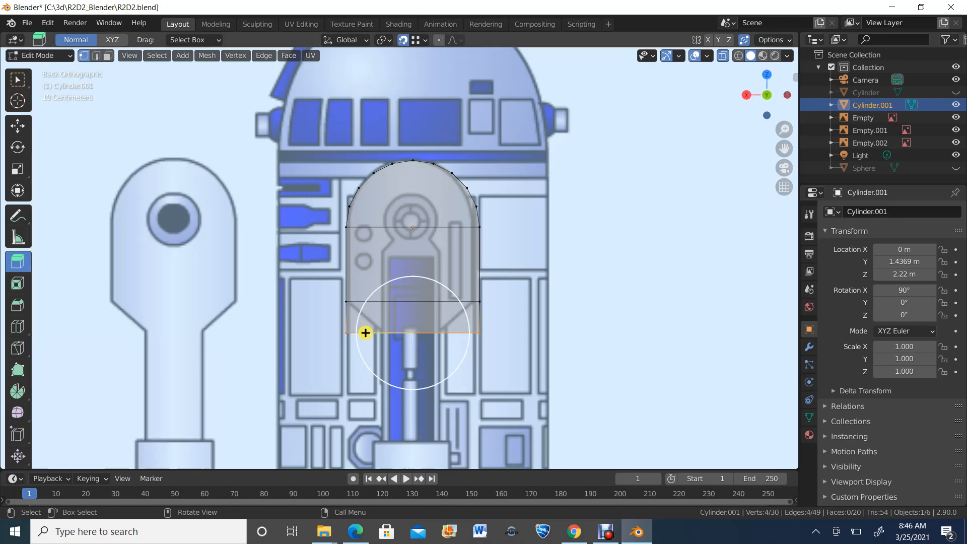
{"action": "scroll", "coordinate": [413, 258], "scroll_direction": "up", "scroll_amount": 3}
{"action": "key", "text": "shift+space"}
{"action": "key", "text": "s"}
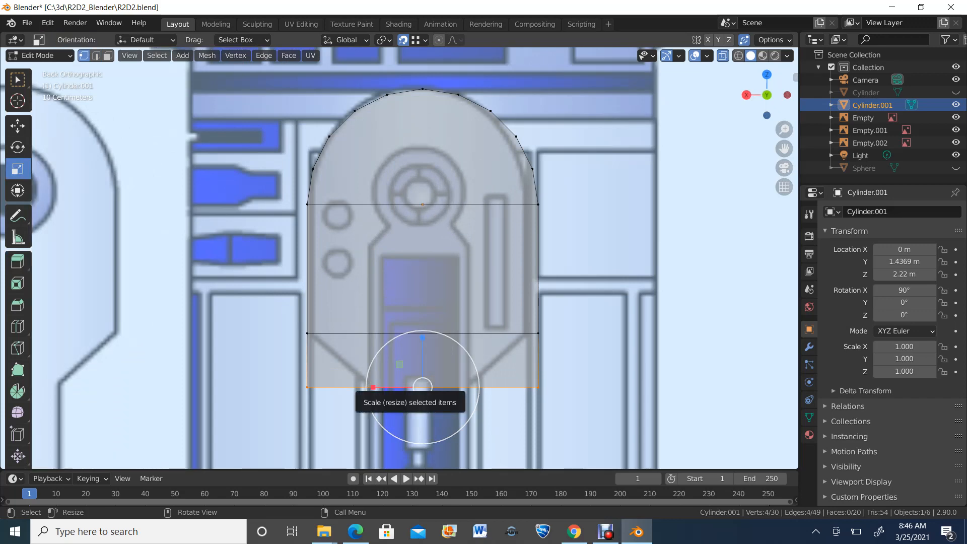
{"action": "left_click_drag", "start_coordinate": [372, 387], "coordinate": [400, 394]}
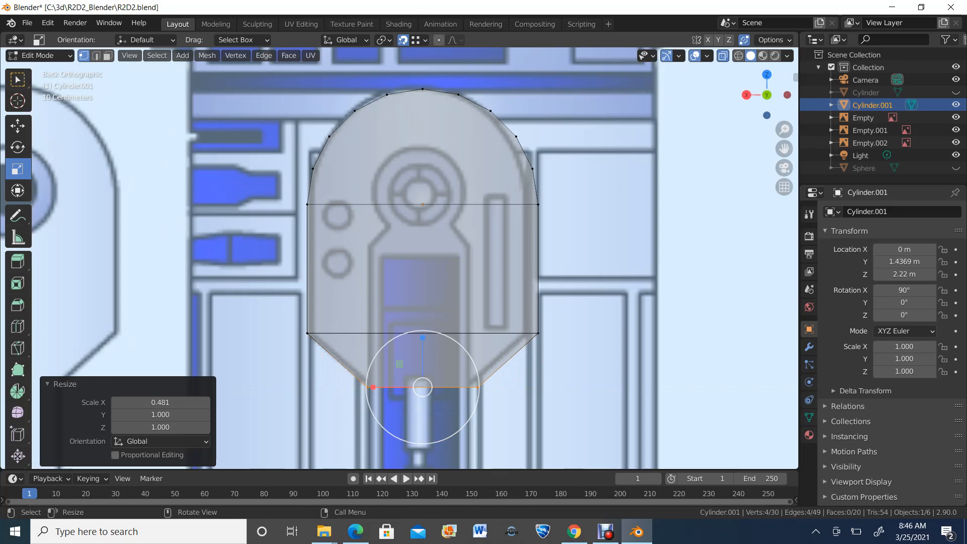
In Object Mode, move the shoulder about 0.012 m along X and scale it along X to about 0.947 to fit the drawing
{"action": "left_click", "coordinate": [39, 56]}
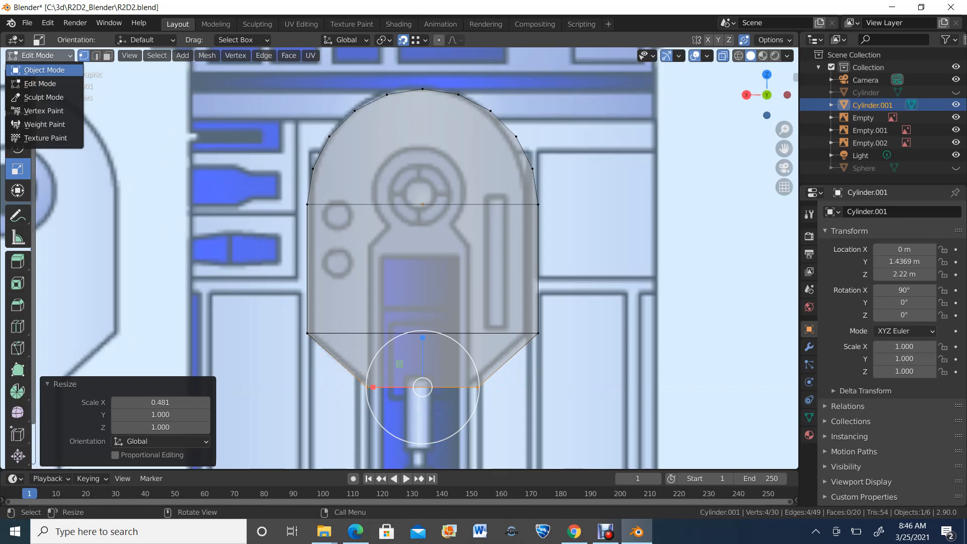
{"action": "left_click", "coordinate": [44, 70]}
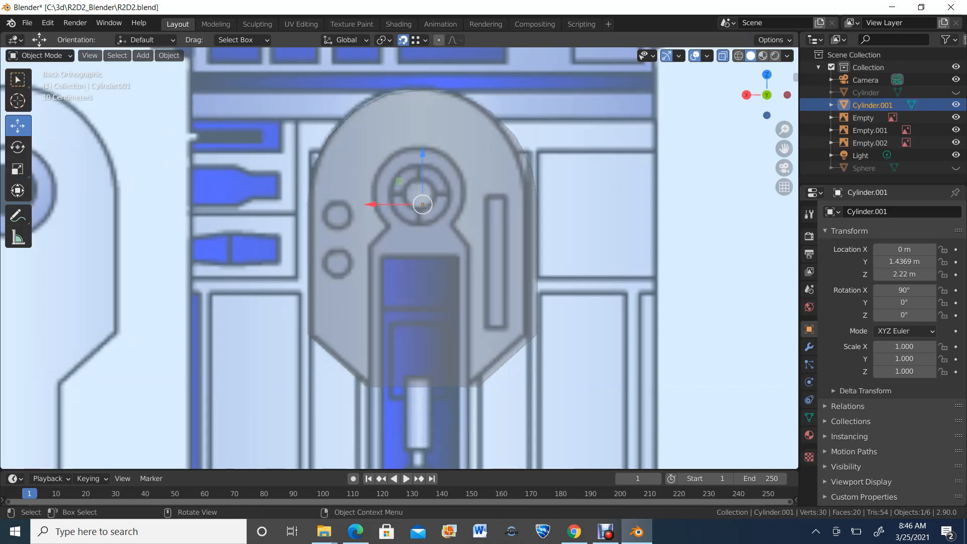
{"action": "left_click_drag", "start_coordinate": [375, 204], "coordinate": [369, 204]}
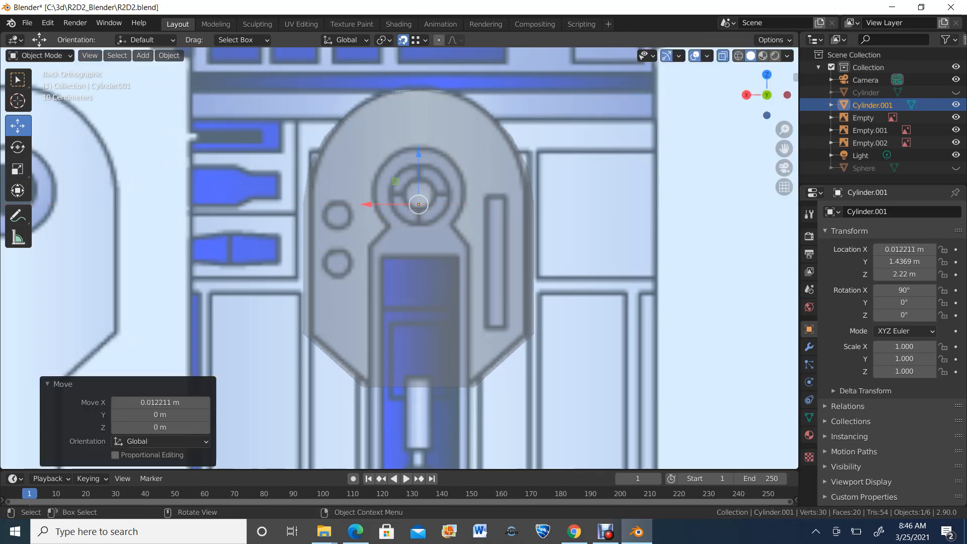
{"action": "left_click", "coordinate": [18, 168]}
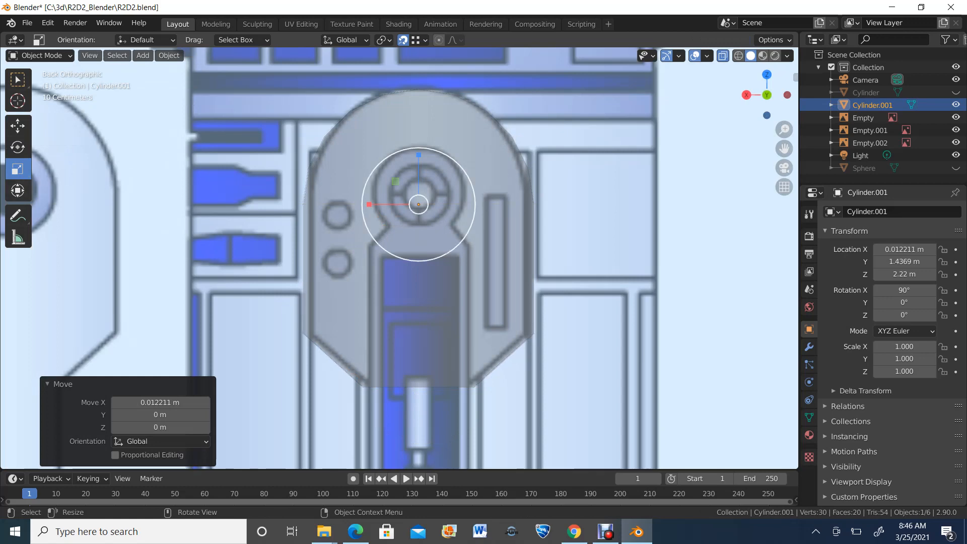
{"action": "left_click_drag", "start_coordinate": [369, 204], "coordinate": [371, 203]}
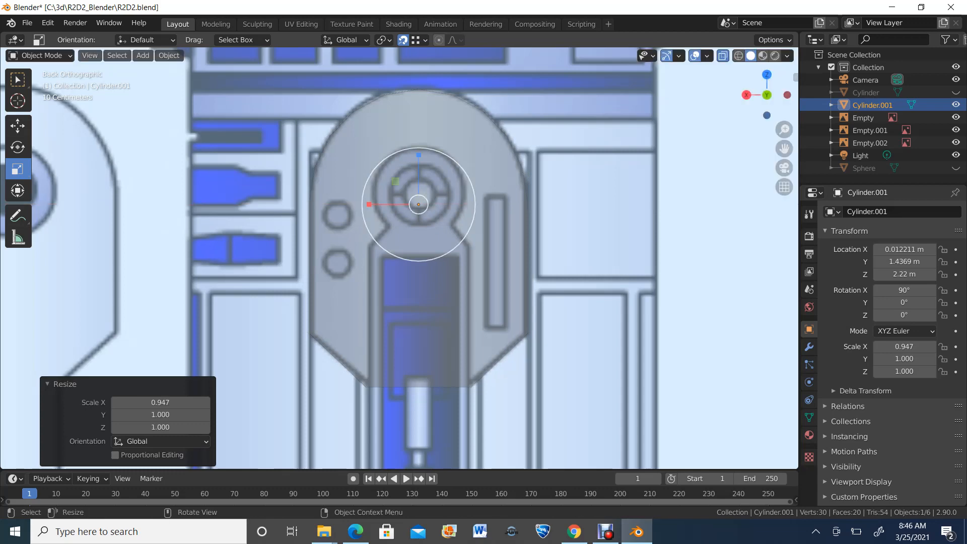
Display the shoulder in wireframe and return to Edit Mode with edge selection and the Move tool active
{"action": "key", "text": "shift+z"}
{"action": "left_click", "coordinate": [40, 55]}
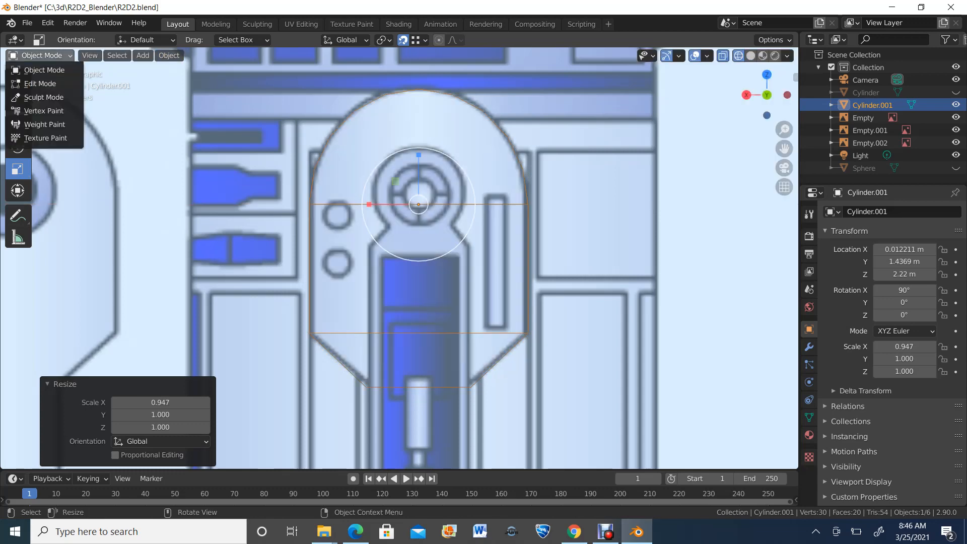
{"action": "left_click", "coordinate": [40, 83]}
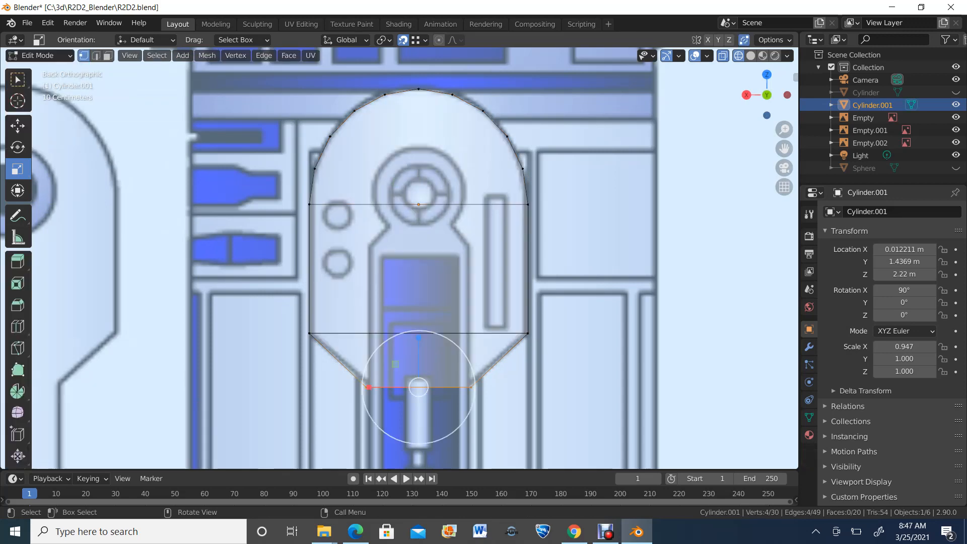
{"action": "middle_click_drag", "start_coordinate": [418, 252], "coordinate": [443, 251]}
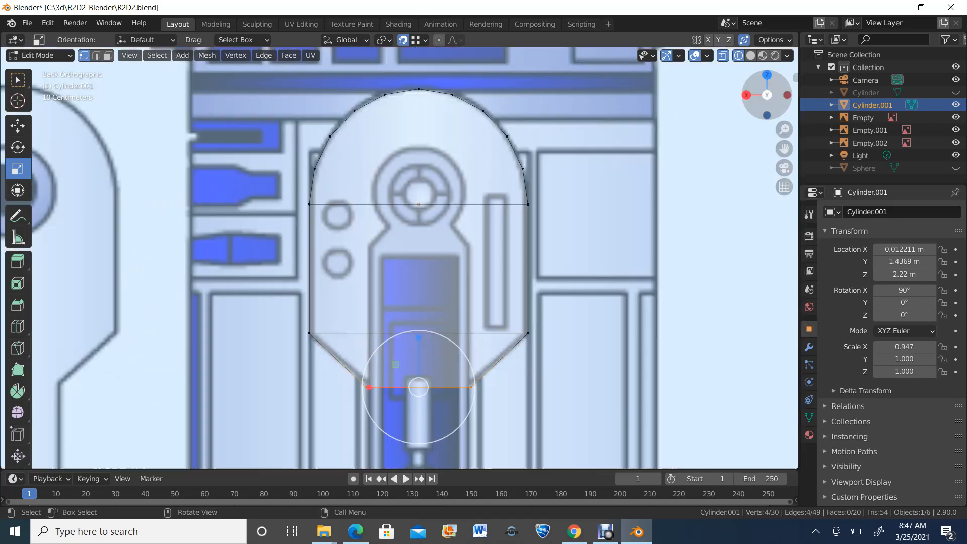
{"action": "left_click", "coordinate": [773, 95]}
{"action": "scroll", "coordinate": [399, 258], "scroll_direction": "down", "scroll_amount": 3}
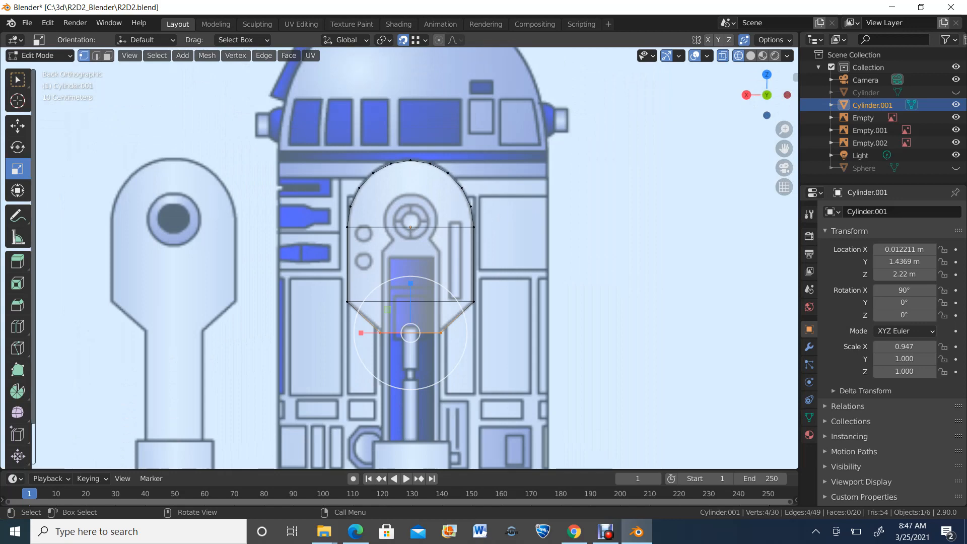
{"action": "key", "text": "2"}
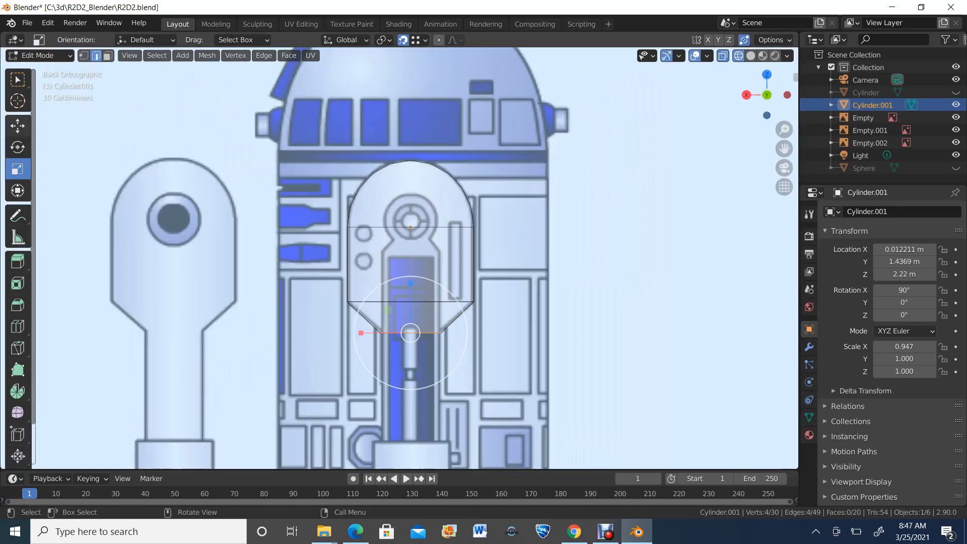
{"action": "left_click", "coordinate": [18, 126]}
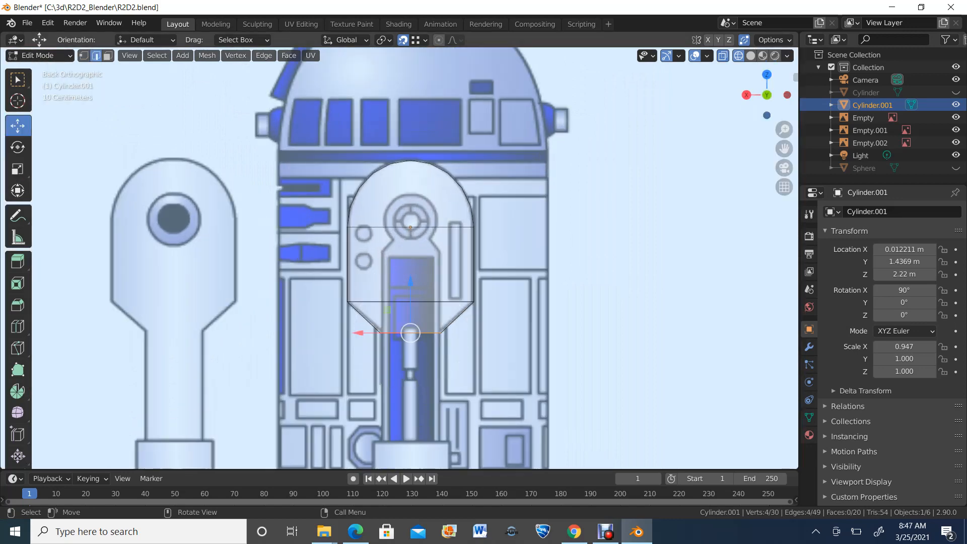
Reselect the taper's bottom edge loop and extrude it down about 0.57 m to the top of the ankle block in the drawing
{"action": "scroll", "coordinate": [401, 258], "scroll_direction": "up", "scroll_amount": 3}
{"action": "scroll", "coordinate": [401, 259], "scroll_direction": "down", "scroll_amount": 2}
{"action": "scroll", "coordinate": [400, 259], "scroll_direction": "up", "scroll_amount": 2}
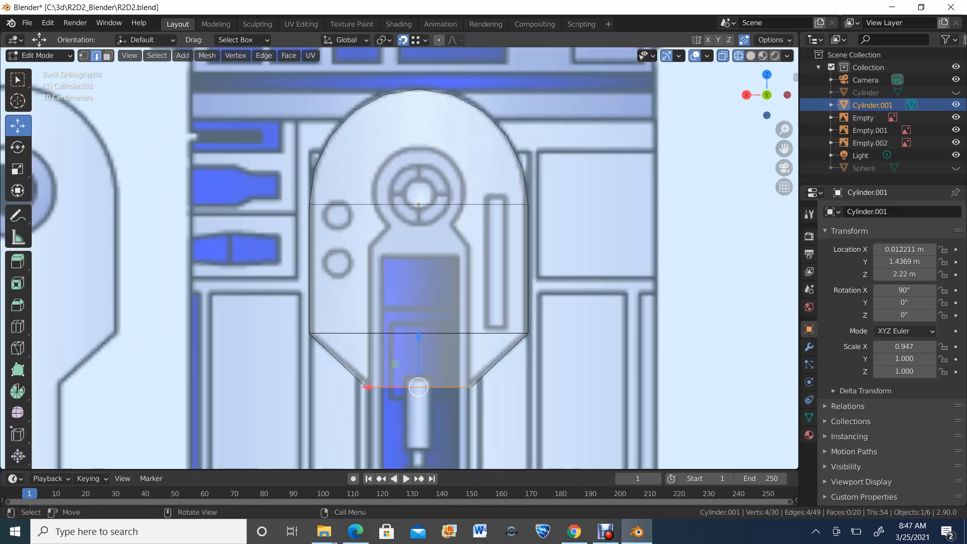
{"action": "key", "text": "alt+a"}
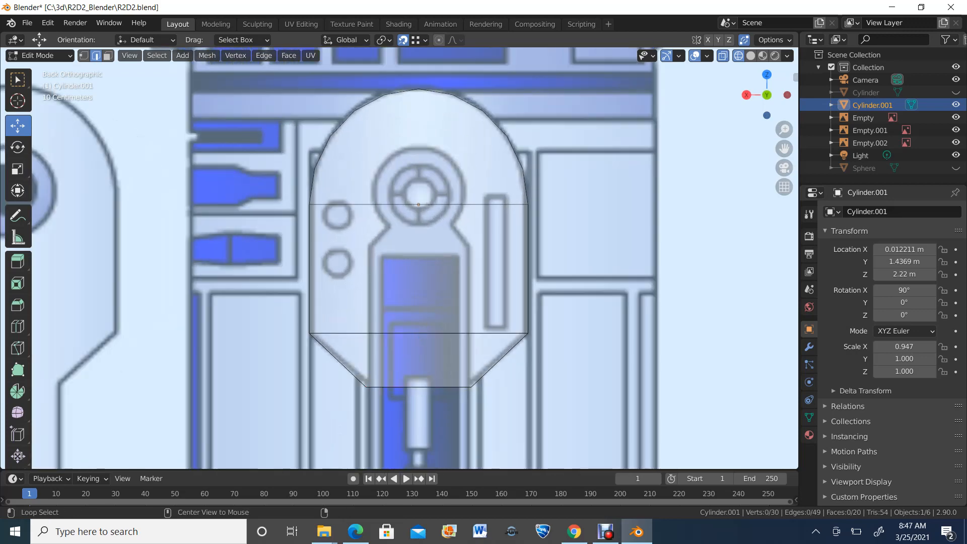
{"action": "left_click", "coordinate": [367, 387], "text": "alt"}
{"action": "scroll", "coordinate": [363, 353], "scroll_direction": "down", "scroll_amount": 2}
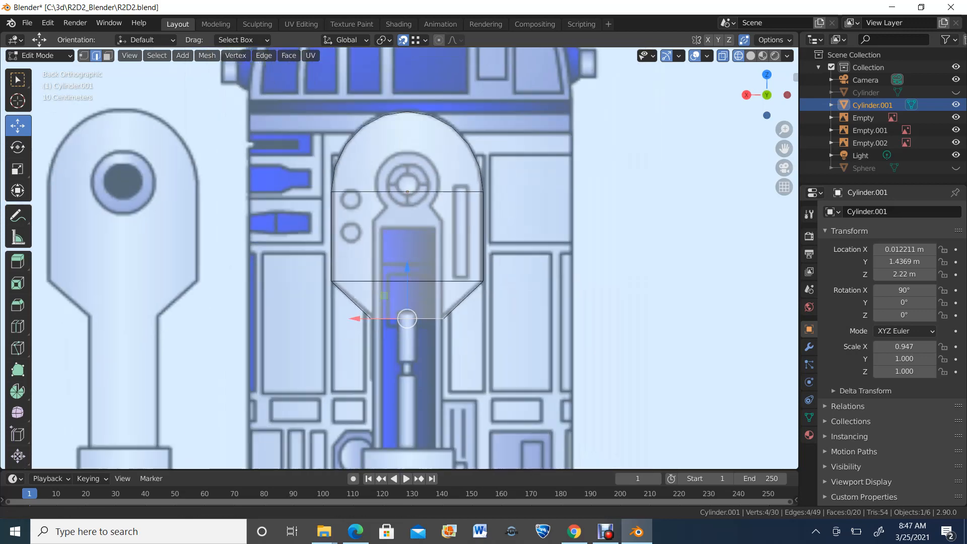
{"action": "middle_click_drag", "start_coordinate": [364, 353], "coordinate": [357, 207], "text": "shift"}
{"action": "scroll", "coordinate": [358, 207], "scroll_direction": "up", "scroll_amount": 1}
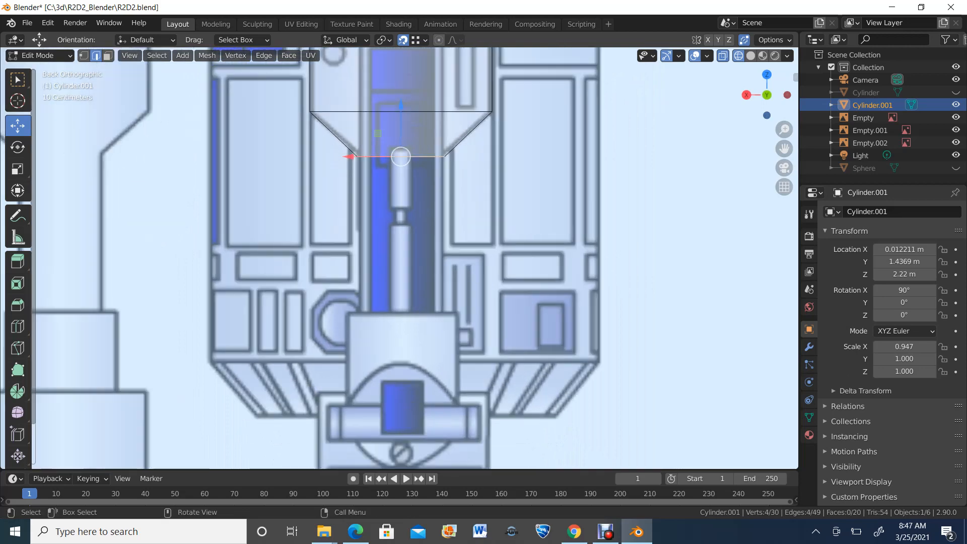
{"action": "left_click", "coordinate": [17, 261]}
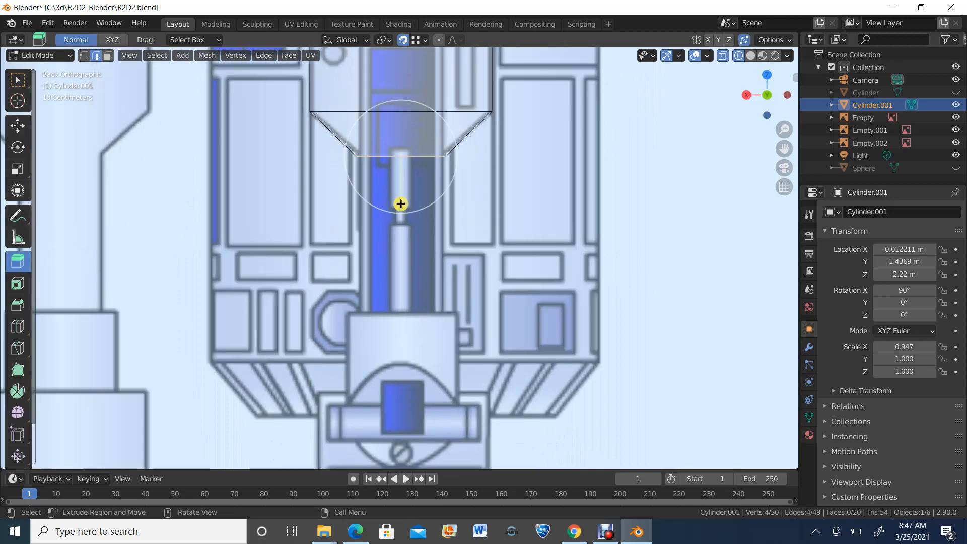
{"action": "left_click_drag", "start_coordinate": [401, 203], "coordinate": [401, 312]}
Compare the extruded leg with the back and right orthographic drawings and examine its open lower end in perspective
{"action": "scroll", "coordinate": [400, 259], "scroll_direction": "up", "scroll_amount": 2}
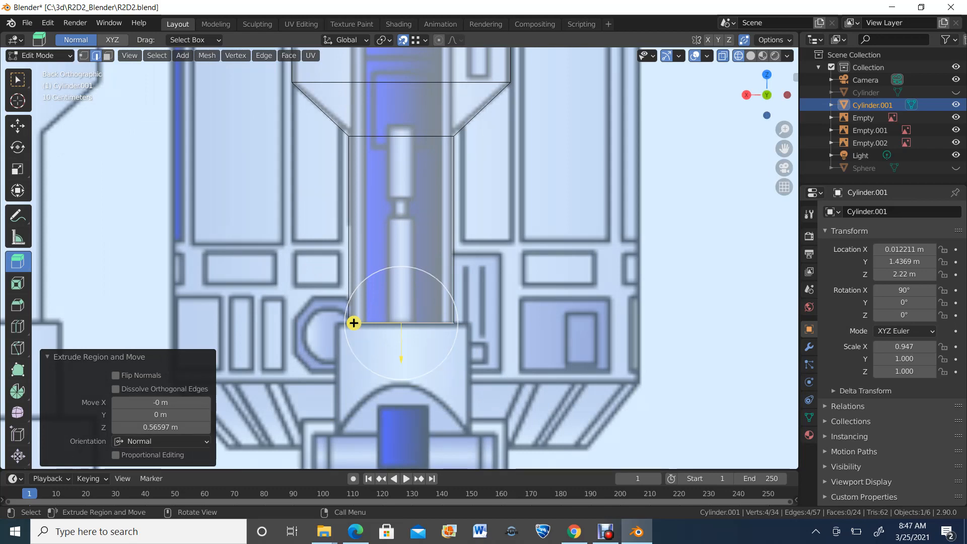
{"action": "middle_click_drag", "start_coordinate": [354, 347], "coordinate": [560, 323]}
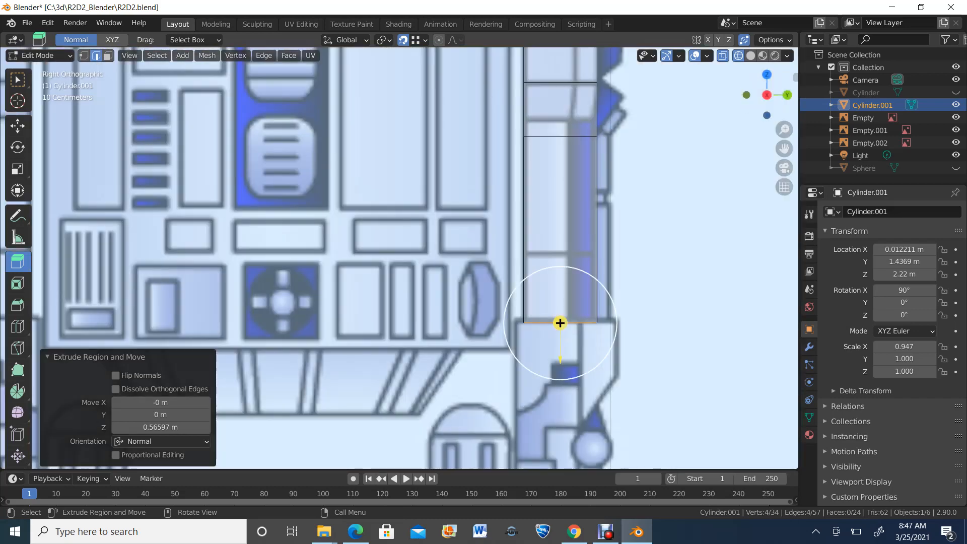
{"action": "scroll", "coordinate": [560, 322], "scroll_direction": "down", "scroll_amount": 3}
{"action": "scroll", "coordinate": [399, 259], "scroll_direction": "up", "scroll_amount": 2}
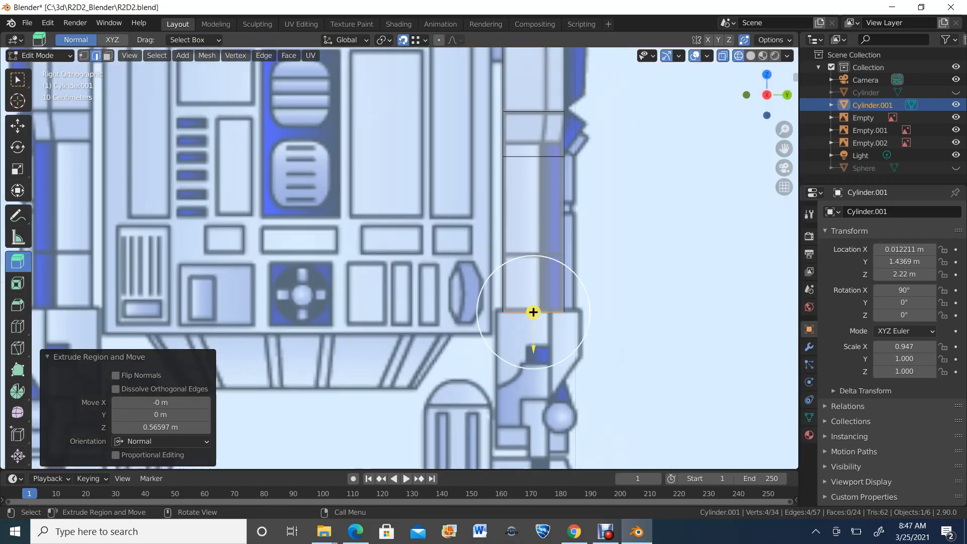
{"action": "middle_click_drag", "start_coordinate": [399, 258], "coordinate": [300, 272]}
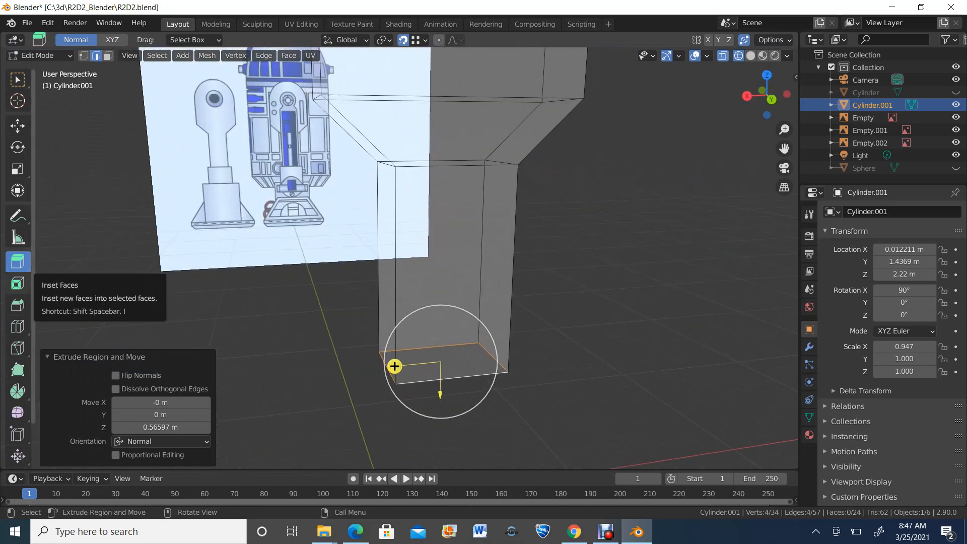
Try to inset the open bottom edge loop of the leg, undoing each attempt
{"action": "left_click", "coordinate": [18, 283]}
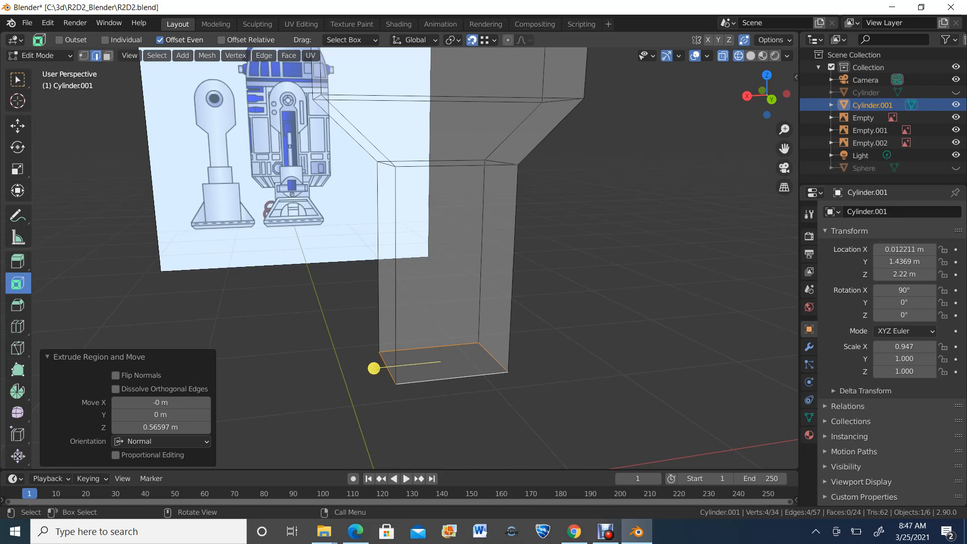
{"action": "left_click_drag", "start_coordinate": [373, 368], "coordinate": [344, 369]}
{"action": "key", "text": "ctrl+z"}
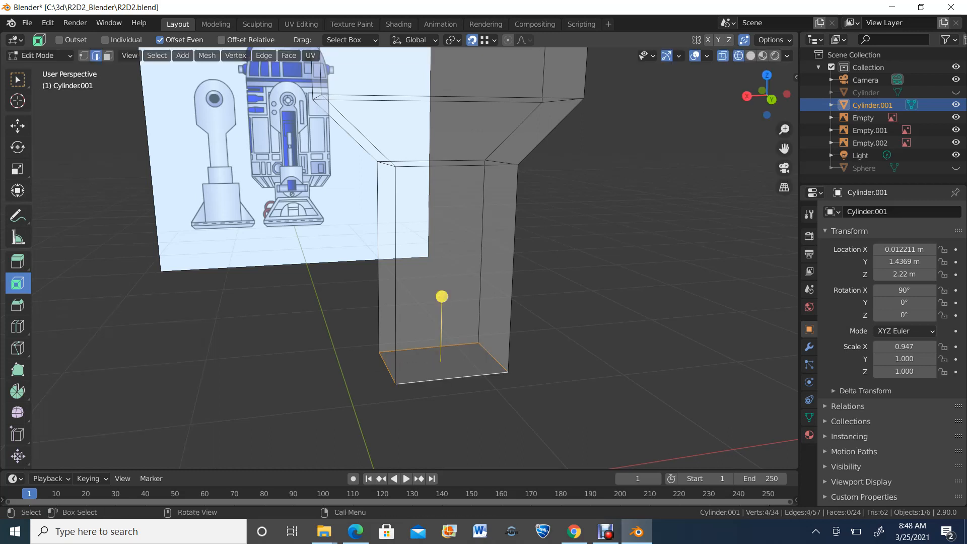
{"action": "left_click_drag", "start_coordinate": [442, 296], "coordinate": [439, 330]}
{"action": "key", "text": "ctrl+z"}
{"action": "middle_click_drag", "start_coordinate": [438, 330], "coordinate": [419, 272]}
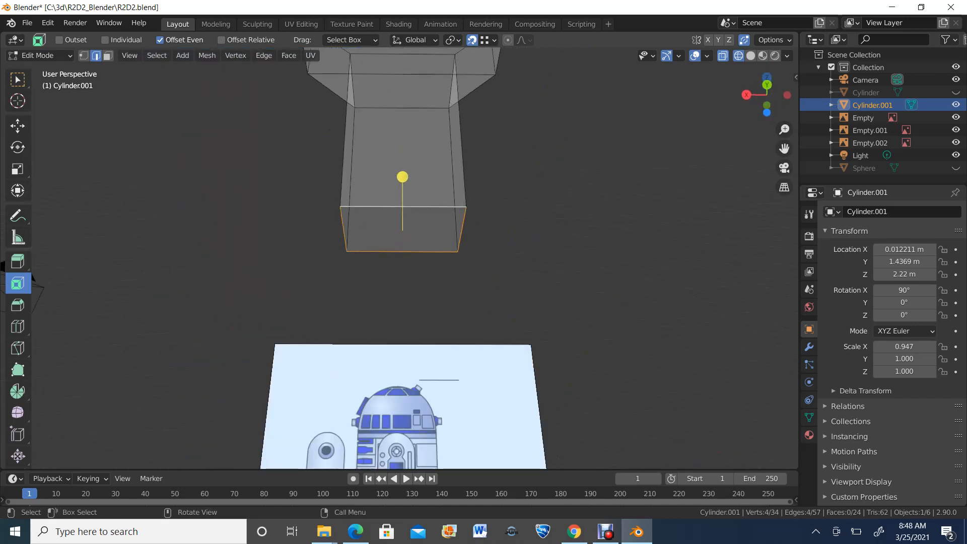
{"action": "left_click_drag", "start_coordinate": [402, 177], "coordinate": [404, 191]}
{"action": "key", "text": "ctrl+z"}
{"action": "middle_click_drag", "start_coordinate": [403, 191], "coordinate": [426, 267]}
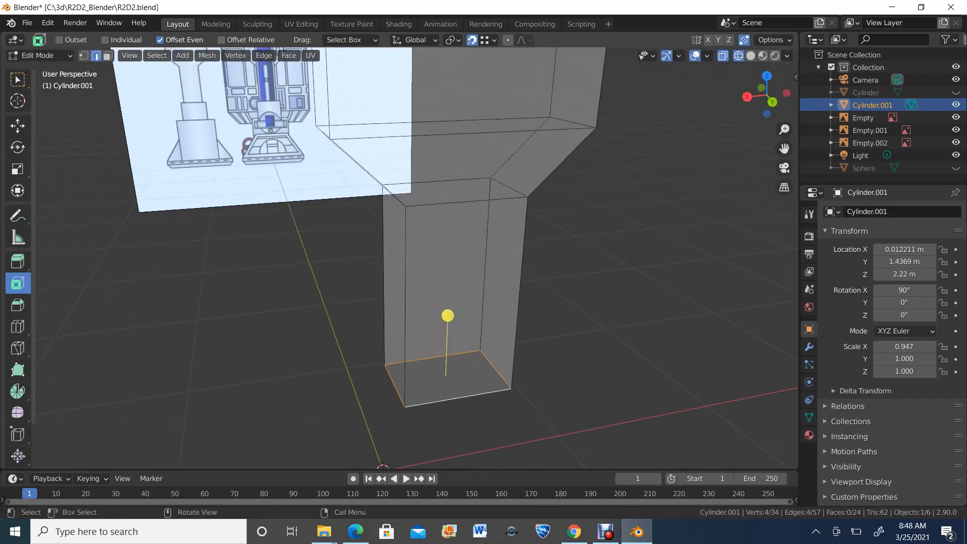
Check the Extrude and Scale tools on the leg's bottom edge loop, retry Inset Faces on it and undo that inset
{"action": "left_click", "coordinate": [18, 261]}
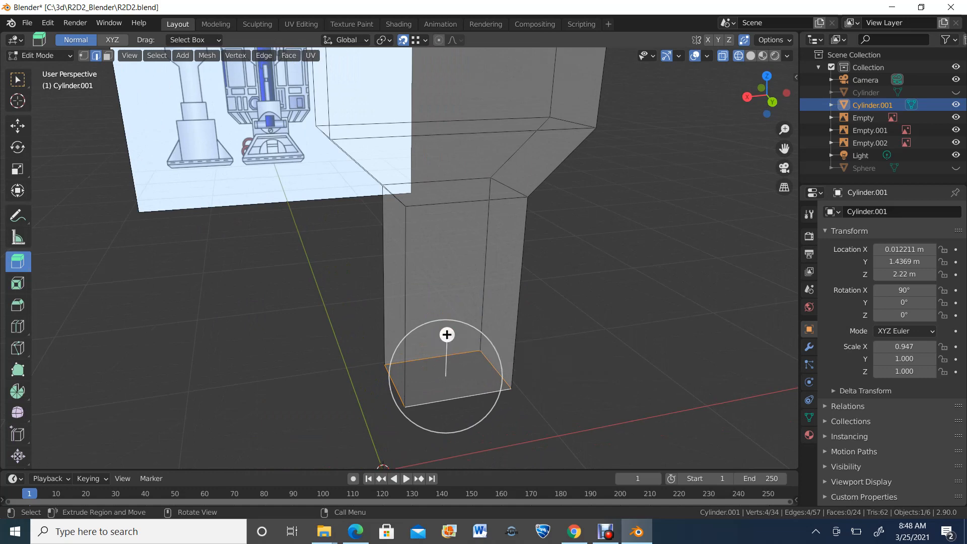
{"action": "left_click", "coordinate": [17, 168]}
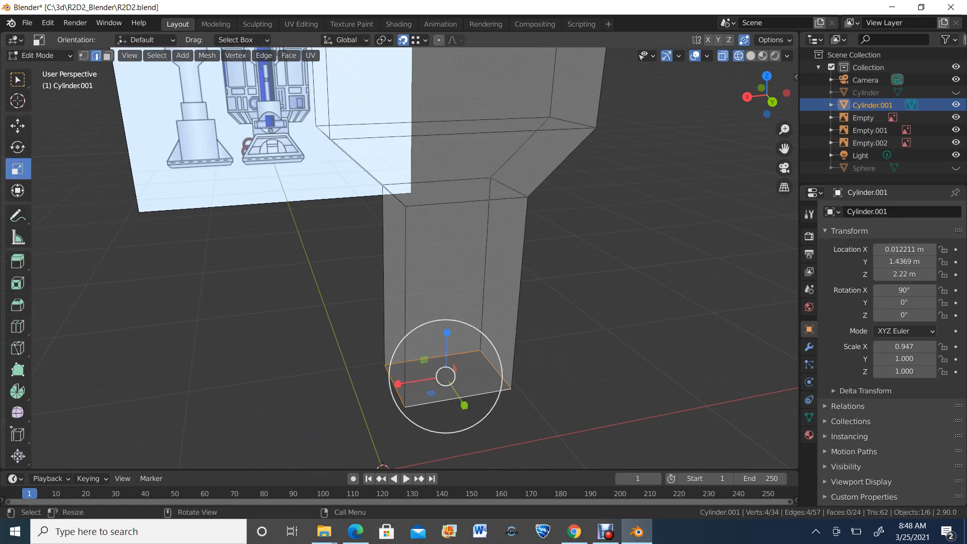
{"action": "left_click", "coordinate": [17, 283]}
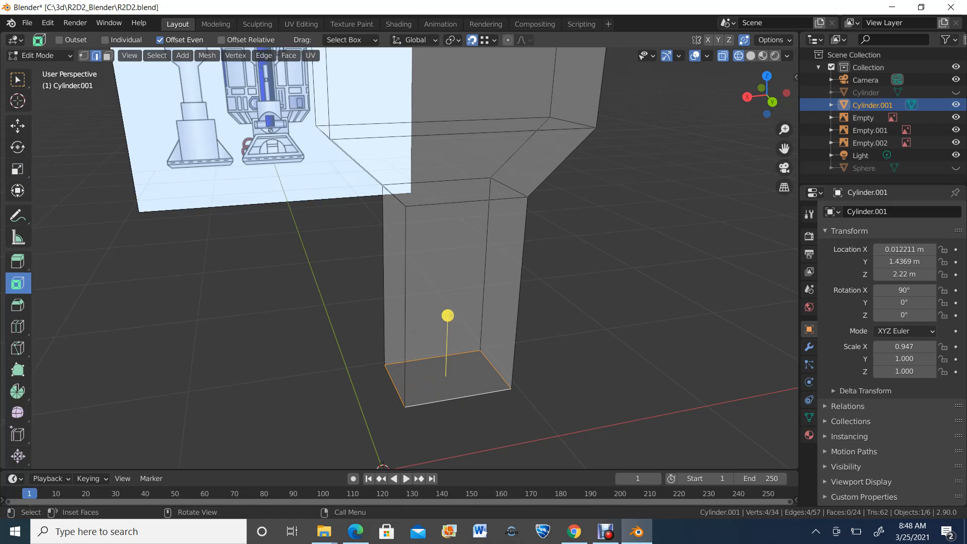
{"action": "left_click_drag", "start_coordinate": [447, 315], "coordinate": [446, 328]}
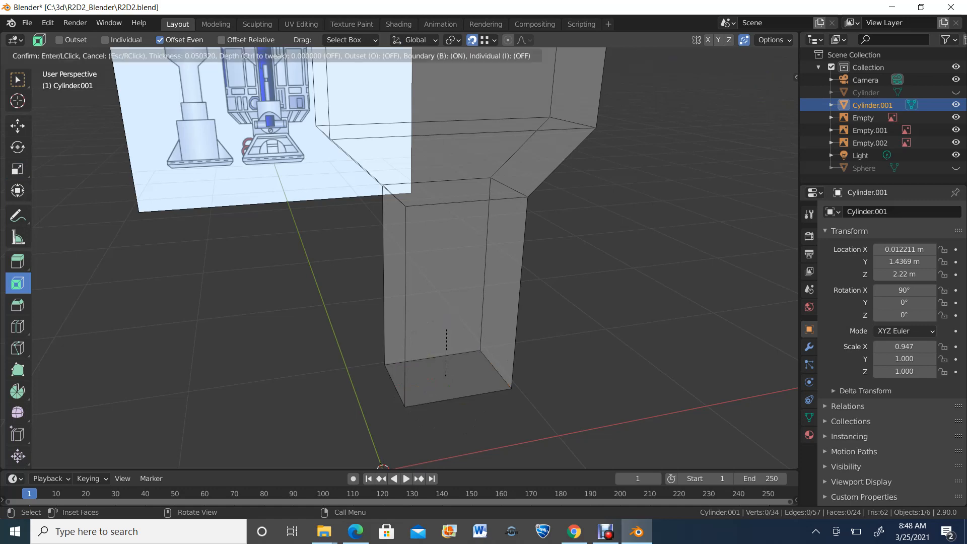
{"action": "left_click_drag", "start_coordinate": [446, 363], "coordinate": [446, 365]}
{"action": "key", "text": "ctrl+z"}
{"action": "middle_click_drag", "start_coordinate": [446, 366], "coordinate": [418, 220]}
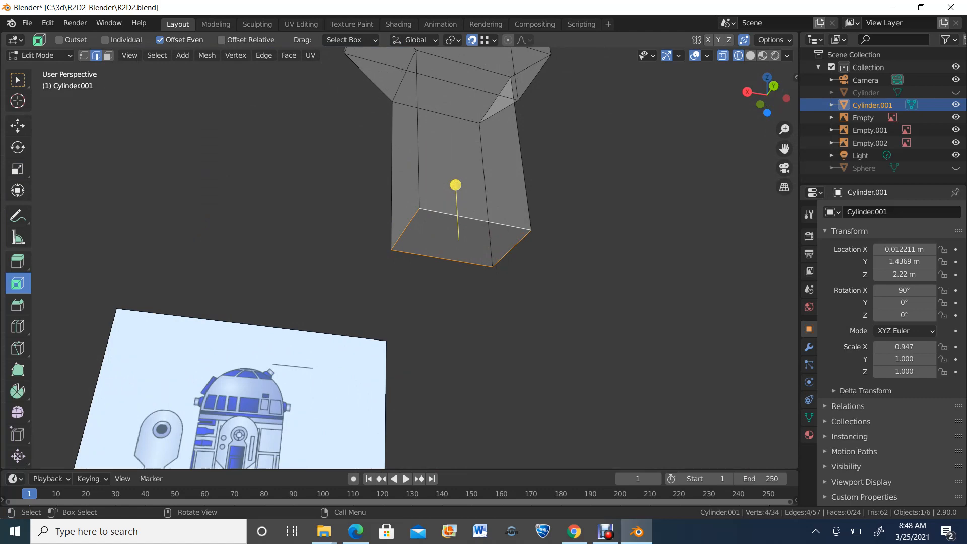
Display the leg in solid shading with X-ray off and examine its open bottom end from below
{"action": "left_click", "coordinate": [475, 219]}
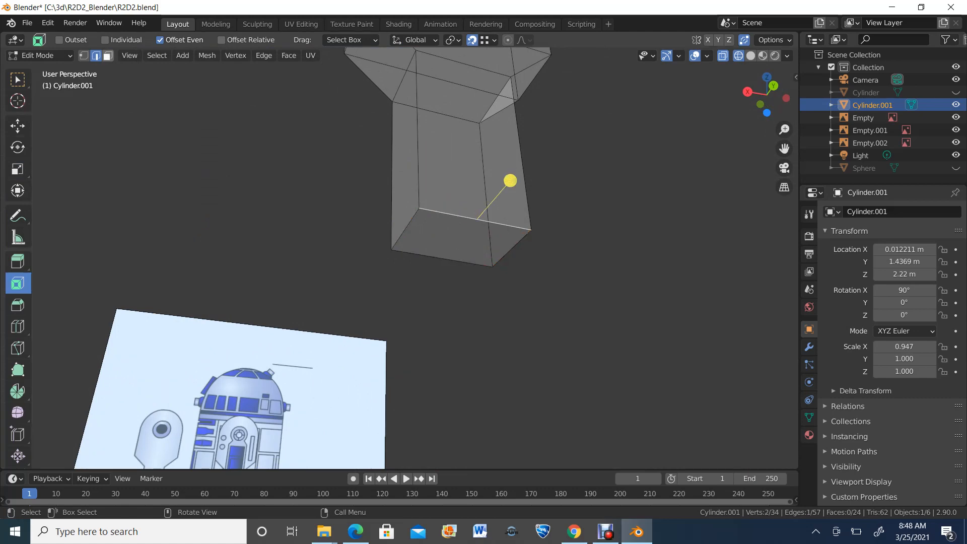
{"action": "left_click", "coordinate": [107, 55]}
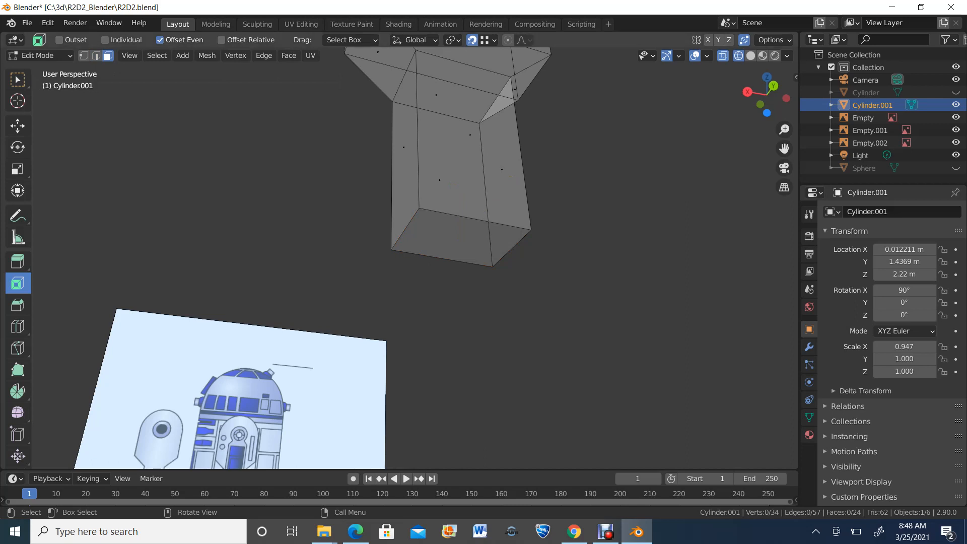
{"action": "left_click", "coordinate": [723, 56]}
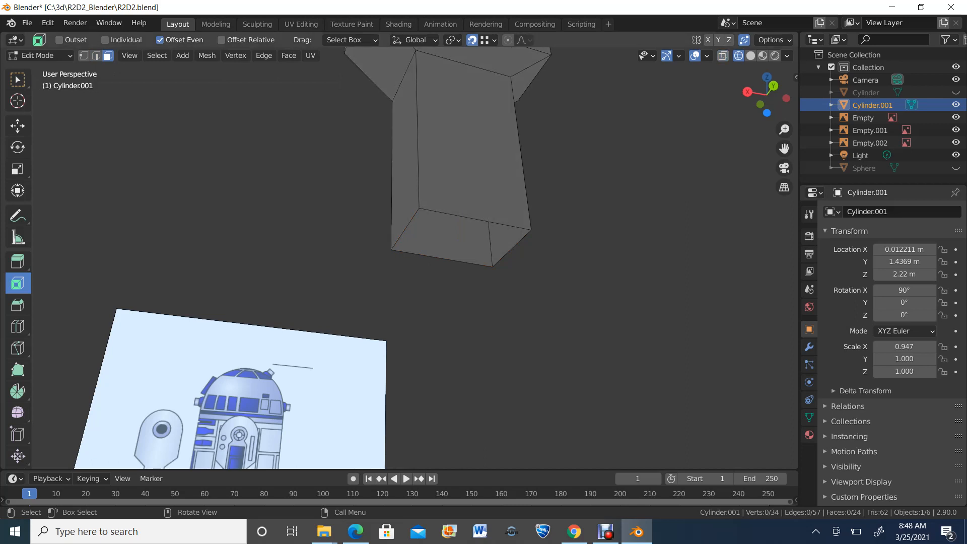
{"action": "left_click", "coordinate": [750, 56]}
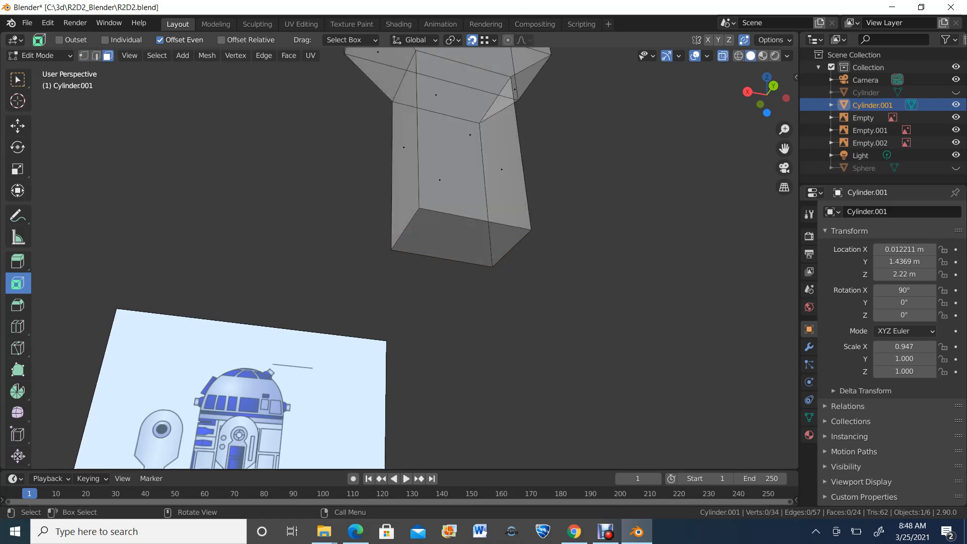
{"action": "middle_click_drag", "start_coordinate": [554, 241], "coordinate": [580, 255]}
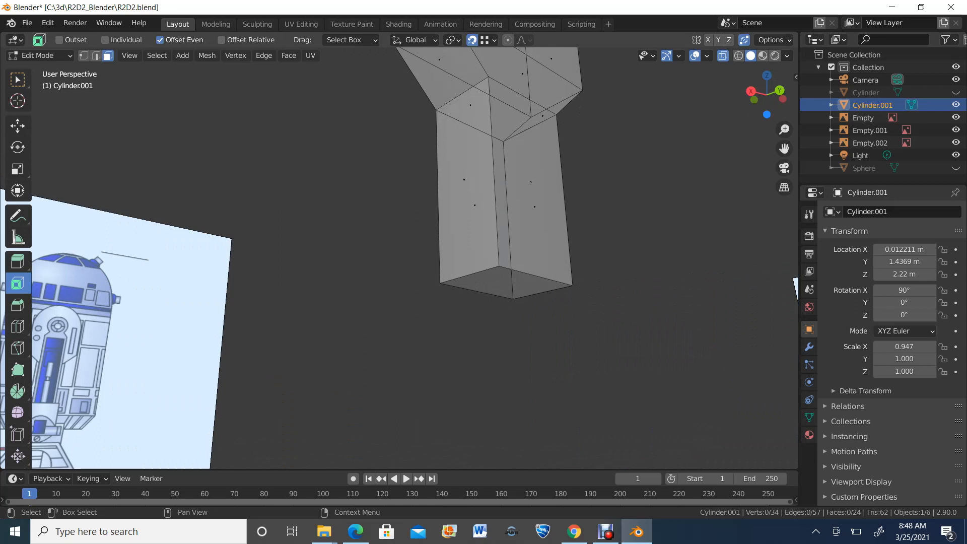
{"action": "left_click", "coordinate": [723, 56]}
{"action": "middle_click_drag", "start_coordinate": [599, 216], "coordinate": [592, 209]}
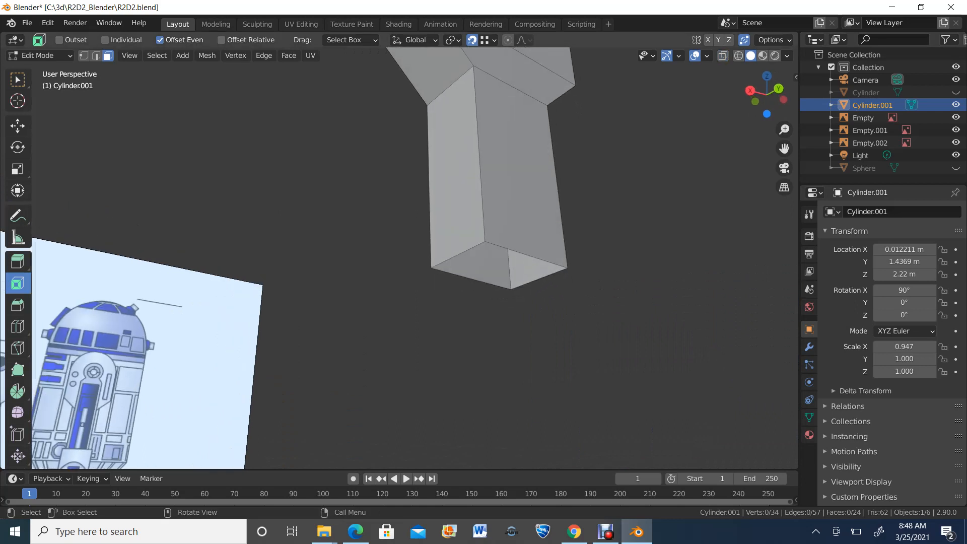
Reselect the leg's open bottom edge loop in edge selection mode and extrude it about 0.144 m down along global Z
{"action": "key", "text": "2"}
{"action": "left_click", "coordinate": [527, 255], "text": "alt"}
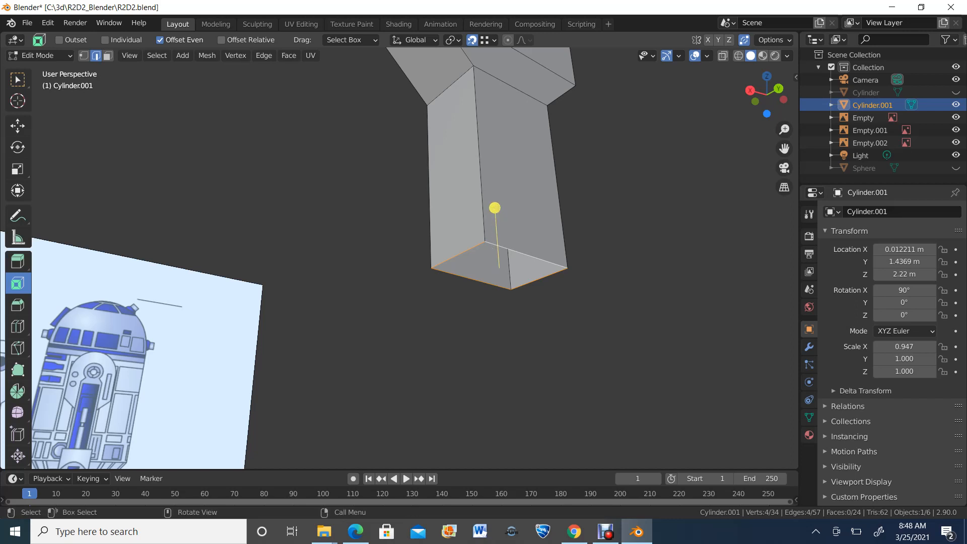
{"action": "left_click_drag", "start_coordinate": [495, 208], "coordinate": [495, 219]}
{"action": "key", "text": "ctrl+z"}
{"action": "key", "text": "e"}
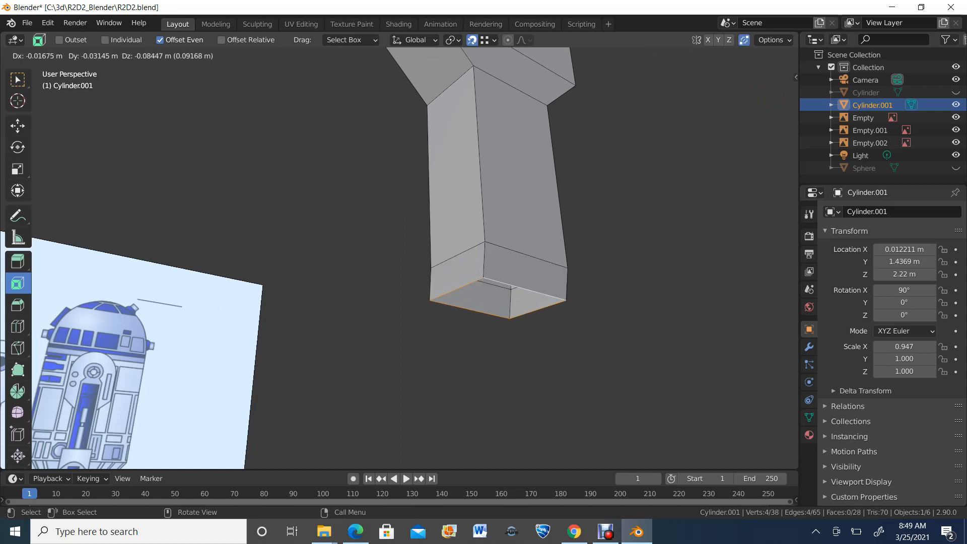
{"action": "key", "text": "z"}
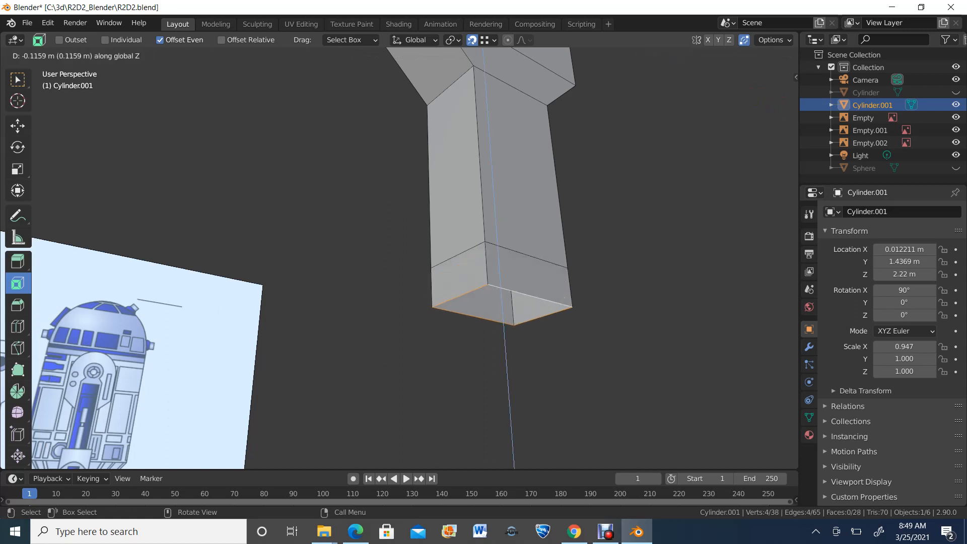
{"action": "left_click", "coordinate": [495, 275]}
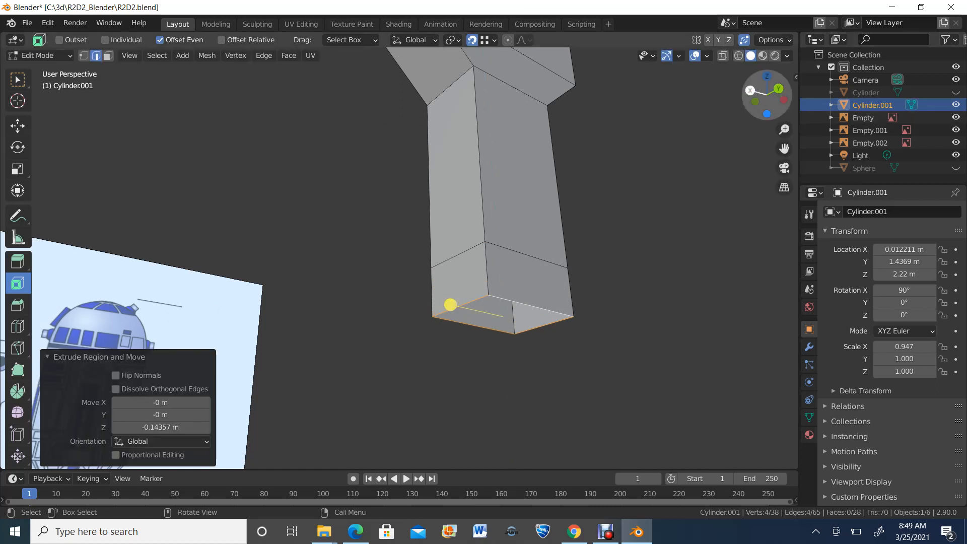
In the right orthographic view, scale the extruded loop to 1.324 and raise it about 0.144 m to form a flat ledge at the leg's end
{"action": "key", "text": "KP_3"}
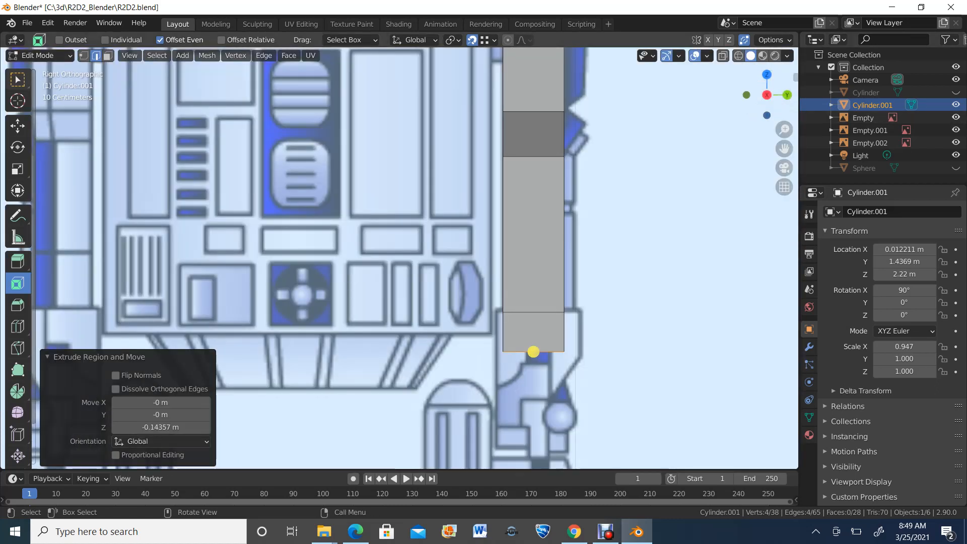
{"action": "left_click", "coordinate": [17, 169]}
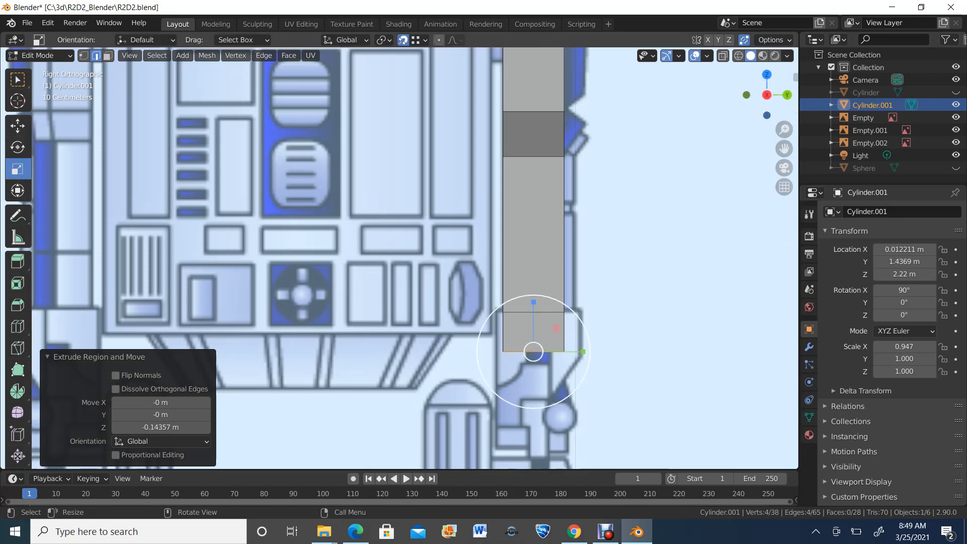
{"action": "left_click_drag", "start_coordinate": [574, 315], "coordinate": [585, 295]}
{"action": "left_click", "coordinate": [18, 126]}
{"action": "scroll", "coordinate": [400, 258], "scroll_direction": "up", "scroll_amount": 1}
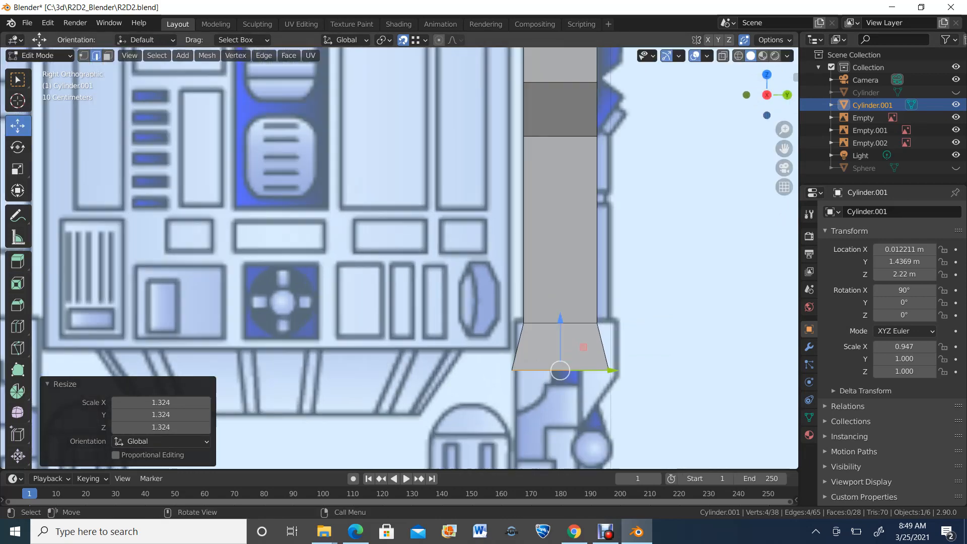
{"action": "scroll", "coordinate": [399, 258], "scroll_direction": "up", "scroll_amount": 1}
{"action": "left_click_drag", "start_coordinate": [593, 344], "coordinate": [593, 287]}
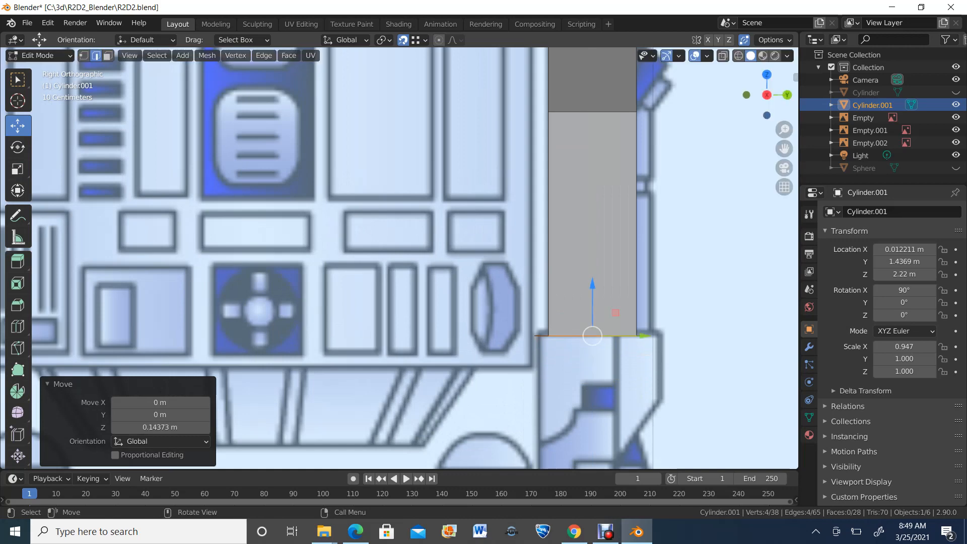
{"action": "scroll", "coordinate": [399, 259], "scroll_direction": "down", "scroll_amount": 1}
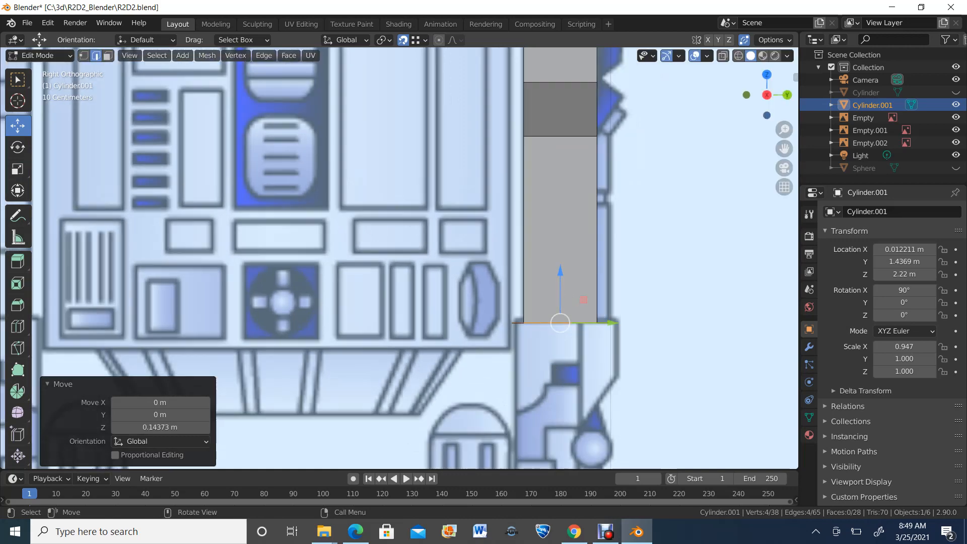
{"action": "scroll", "coordinate": [400, 258], "scroll_direction": "up", "scroll_amount": 1}
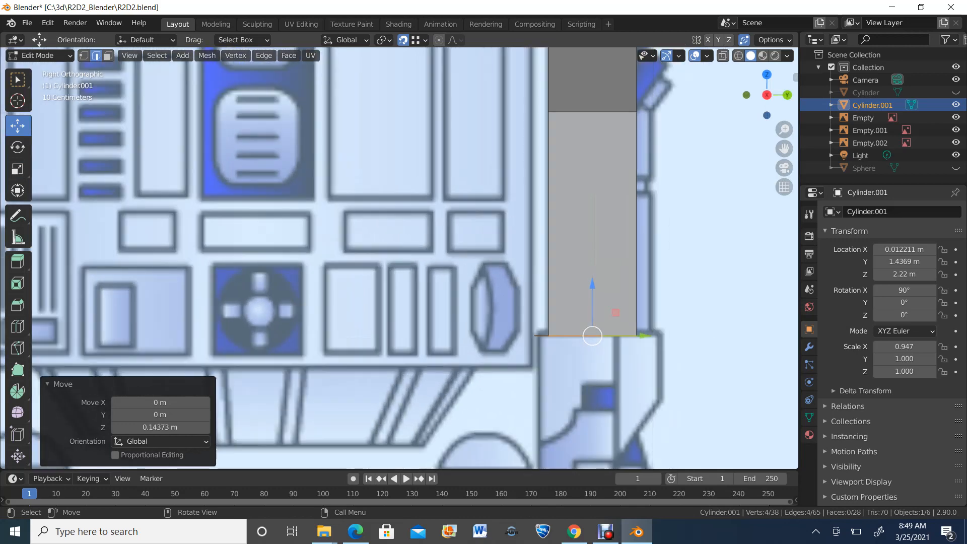
Try to raise the ledge's box-selected vertices about 0.009 m along Z in vertex selection mode, and undo the move
{"action": "key", "text": "1"}
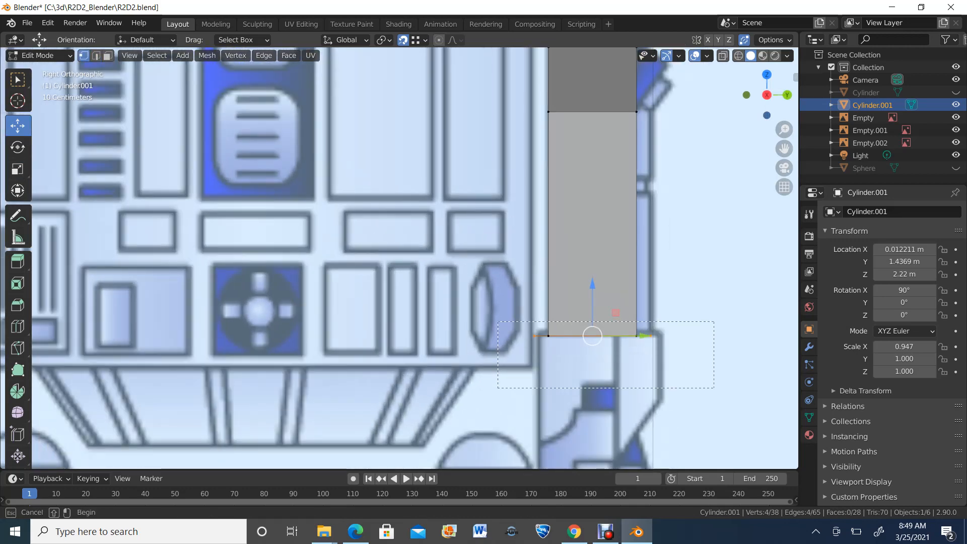
{"action": "scroll", "coordinate": [399, 258], "scroll_direction": "up", "scroll_amount": 3}
{"action": "scroll", "coordinate": [399, 258], "scroll_direction": "down", "scroll_amount": 1}
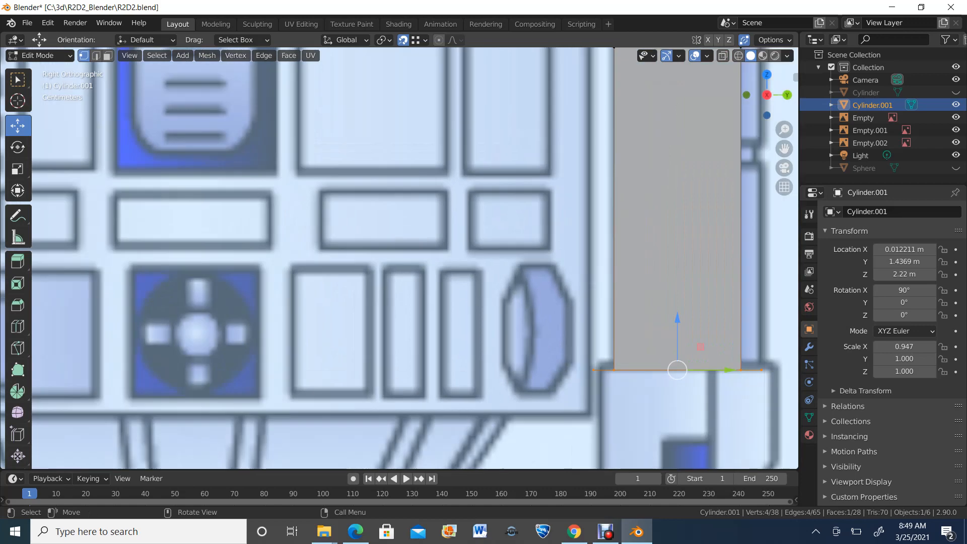
{"action": "key", "text": "g"}
{"action": "key", "text": "z"}
{"action": "left_click_drag", "start_coordinate": [677, 317], "coordinate": [678, 312]}
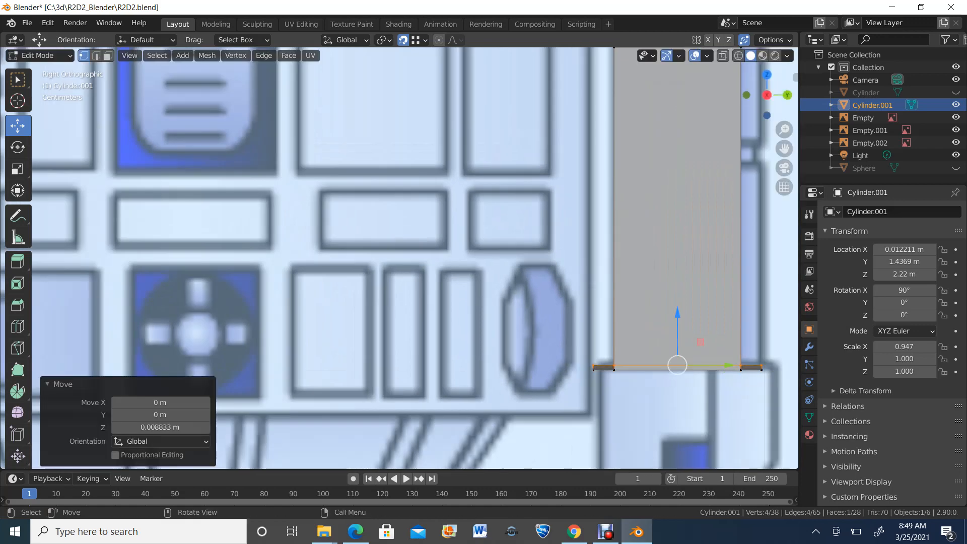
{"action": "key", "text": "ctrl+z"}
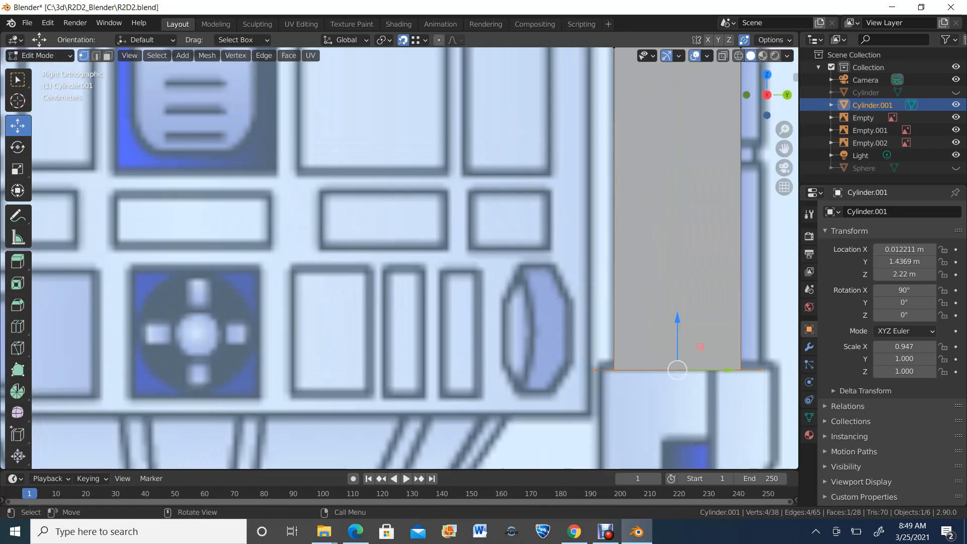
Switch to wireframe with X-ray on, box-select all the ledge's vertices and raise them about 0.008 m along Z to the ankle block's top line
{"action": "key", "text": "shift+z"}
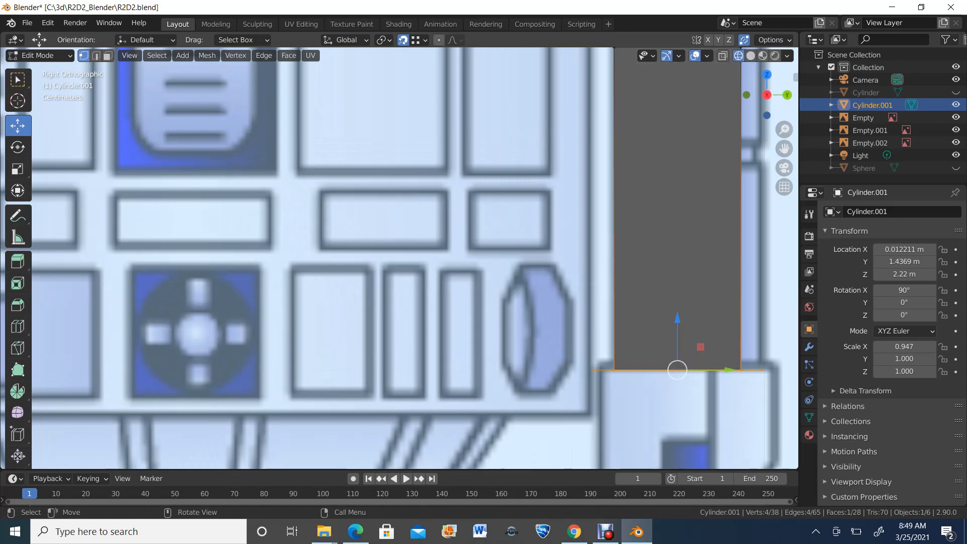
{"action": "left_click", "coordinate": [722, 55]}
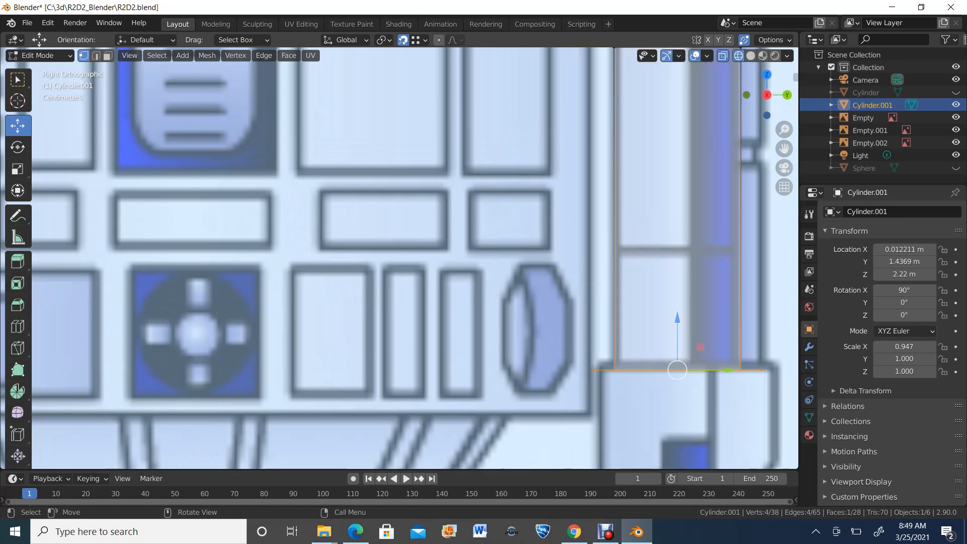
{"action": "left_click_drag", "start_coordinate": [565, 343], "coordinate": [778, 395]}
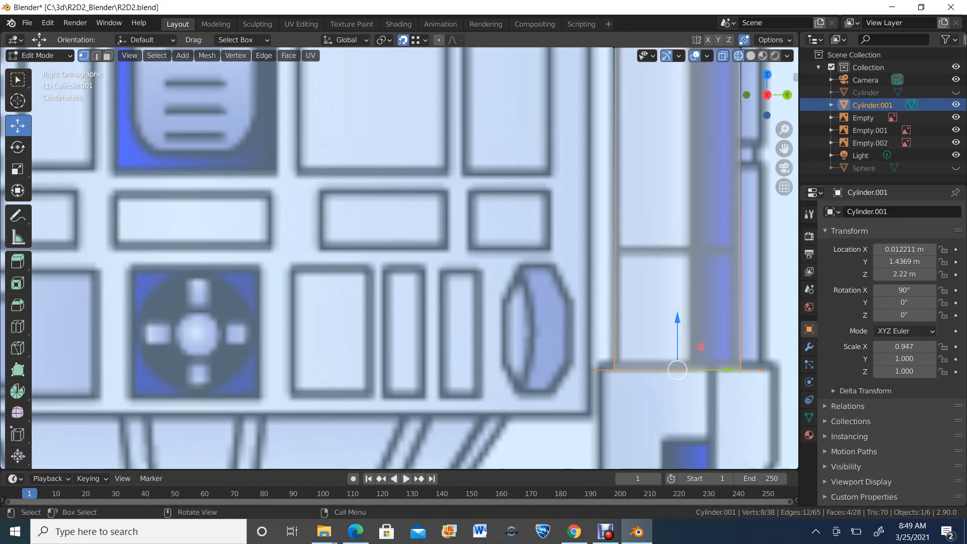
{"action": "key", "text": "g"}
{"action": "key", "text": "z"}
{"action": "key", "text": "Return"}
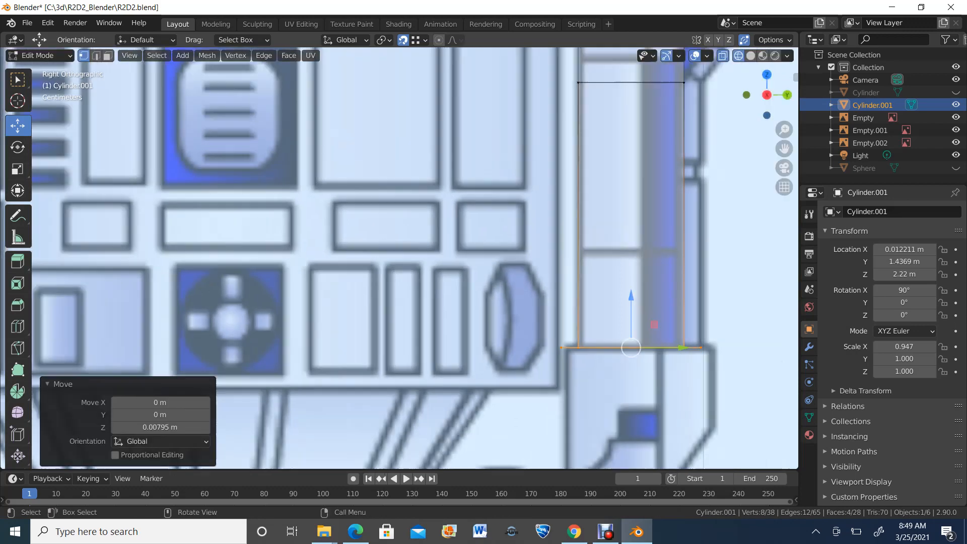
{"action": "scroll", "coordinate": [675, 392], "scroll_direction": "up", "scroll_amount": 4}
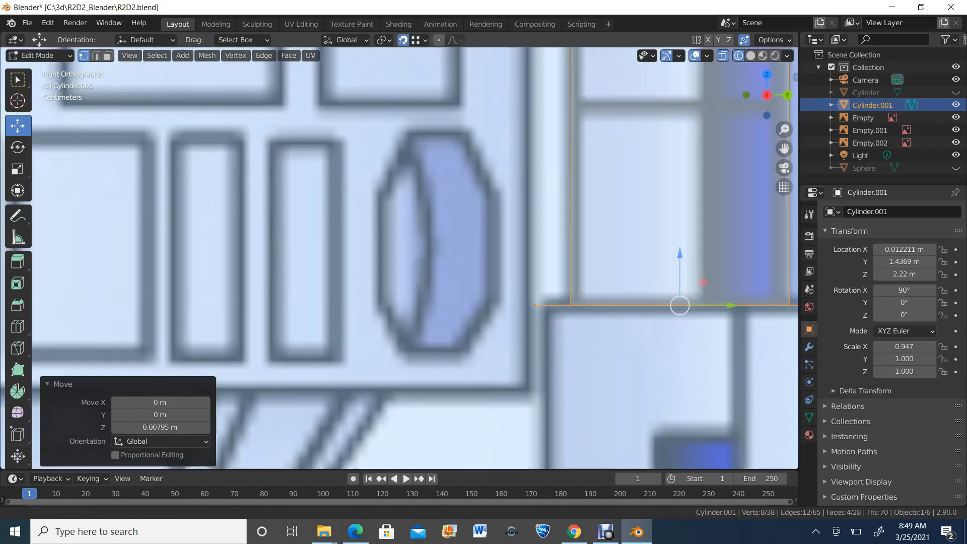
{"action": "middle_click_drag", "start_coordinate": [674, 393], "coordinate": [450, 214], "text": "shift"}
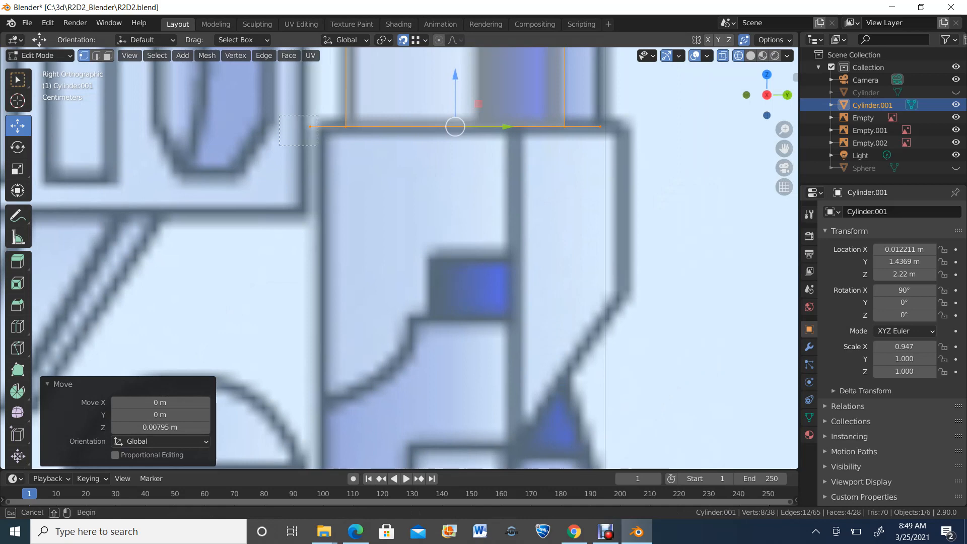
Try to move the ledge's -Y side vertices along Y with snapping on, and undo the move
{"action": "left_click", "coordinate": [310, 126]}
{"action": "left_click", "coordinate": [345, 126]}
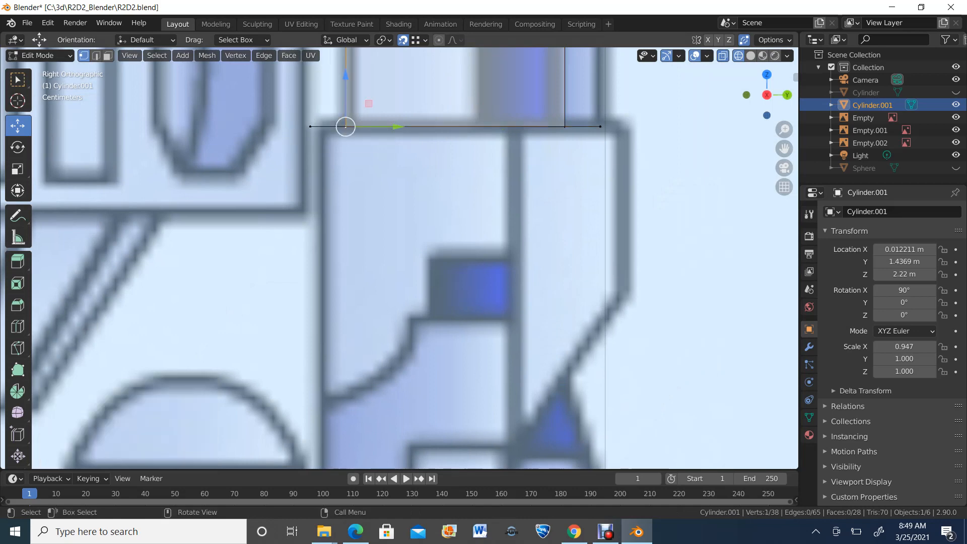
{"action": "key", "text": "g"}
{"action": "key", "text": "y"}
{"action": "left_click", "coordinate": [346, 126]}
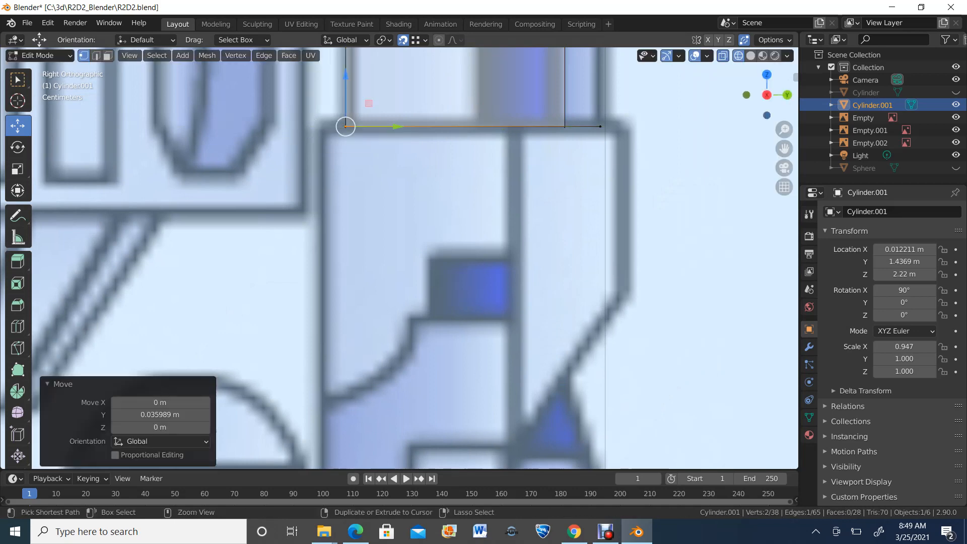
{"action": "key", "text": "ctrl+z"}
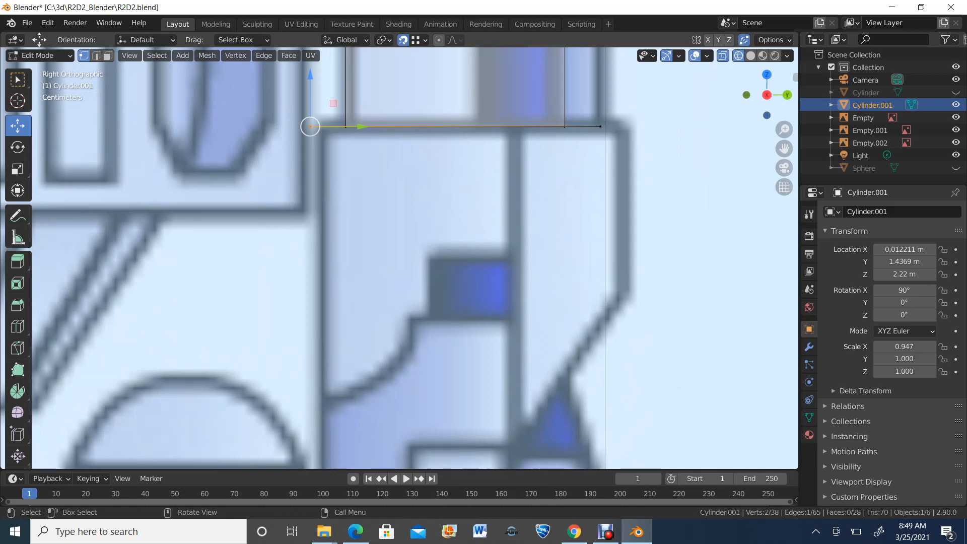
Turn off snapping and move the ledge's -Y side vertices about 0.013 m and its +Y side vertices about 0.022 m along Y
{"action": "left_click", "coordinate": [403, 39]}
{"action": "left_click_drag", "start_coordinate": [363, 126], "coordinate": [375, 126]}
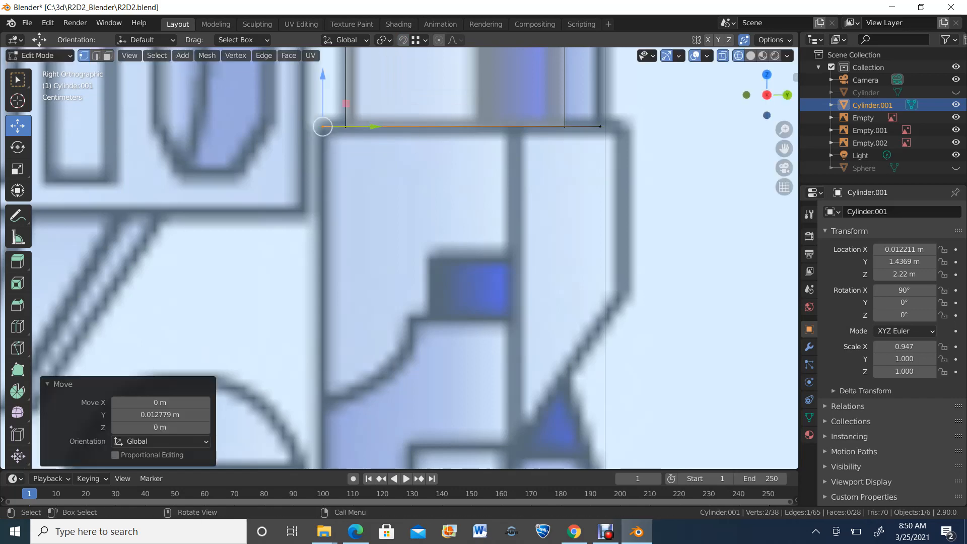
{"action": "left_click_drag", "start_coordinate": [590, 110], "coordinate": [673, 126]}
In the back orthographic view, box-select the ledge's +X side vertices and move them about -0.014 m along X to the ankle block's side line
{"action": "middle_click_drag", "start_coordinate": [649, 171], "coordinate": [554, 199]}
{"action": "scroll", "coordinate": [589, 199], "scroll_direction": "down", "scroll_amount": 5}
{"action": "scroll", "coordinate": [589, 199], "scroll_direction": "down", "scroll_amount": 1}
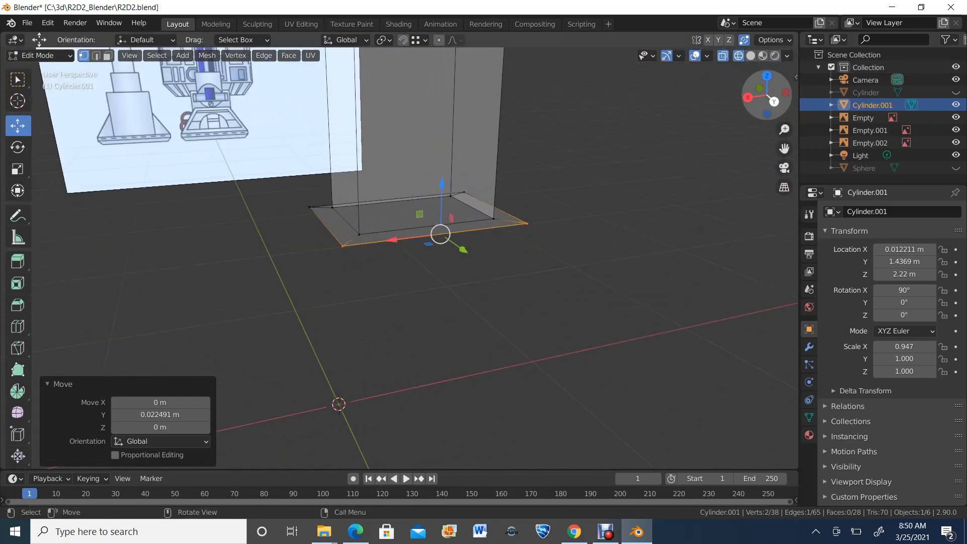
{"action": "left_click", "coordinate": [772, 102]}
{"action": "scroll", "coordinate": [403, 177], "scroll_direction": "up", "scroll_amount": 2}
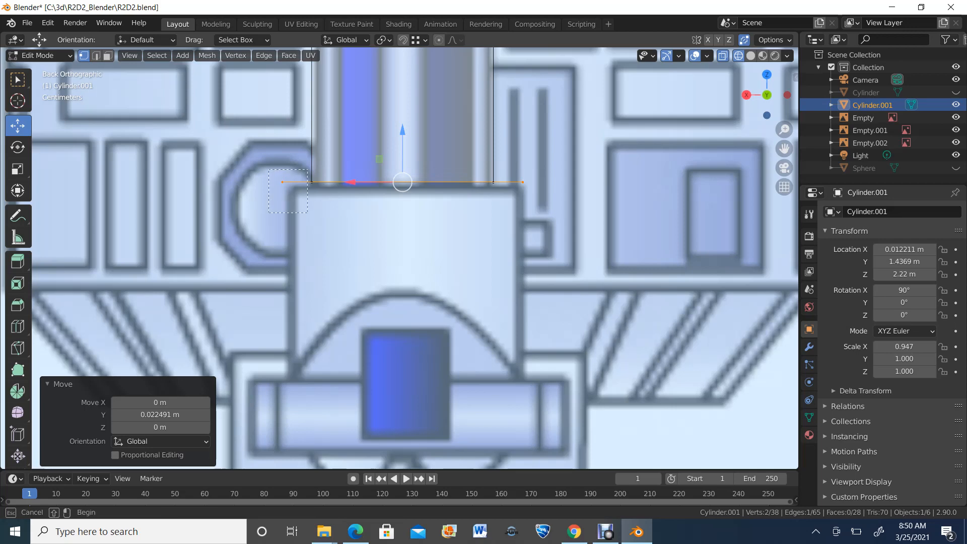
{"action": "left_click_drag", "start_coordinate": [402, 182], "coordinate": [290, 182]}
{"action": "scroll", "coordinate": [397, 259], "scroll_direction": "down", "scroll_amount": 2}
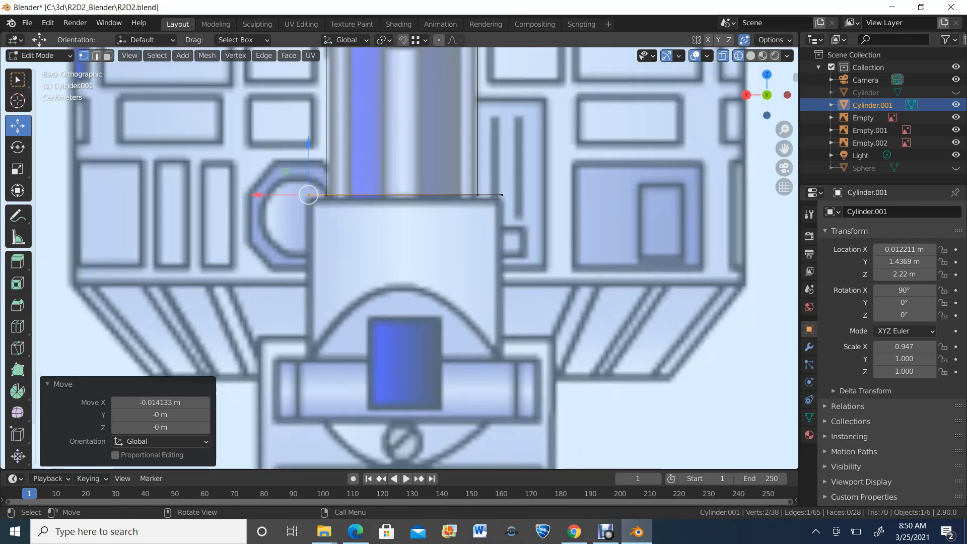
Select the ledge's complete outer edge loop in edge selection mode
{"action": "left_click", "coordinate": [96, 55]}
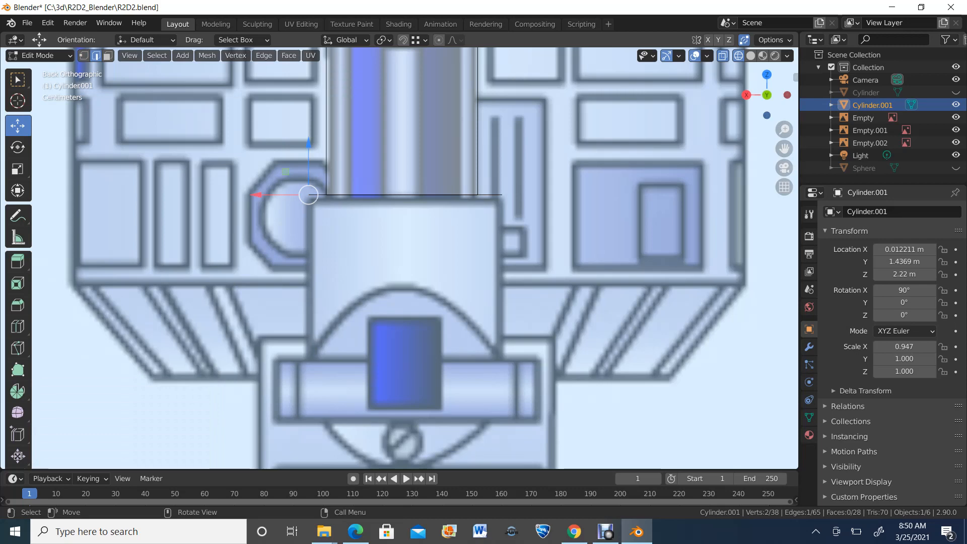
{"action": "key", "text": "alt"}
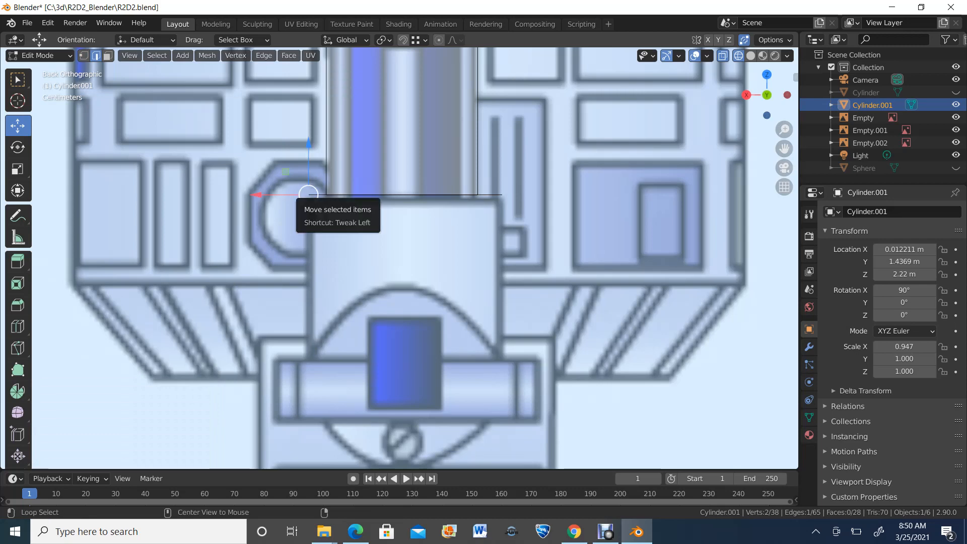
{"action": "left_click", "coordinate": [324, 192], "text": "alt"}
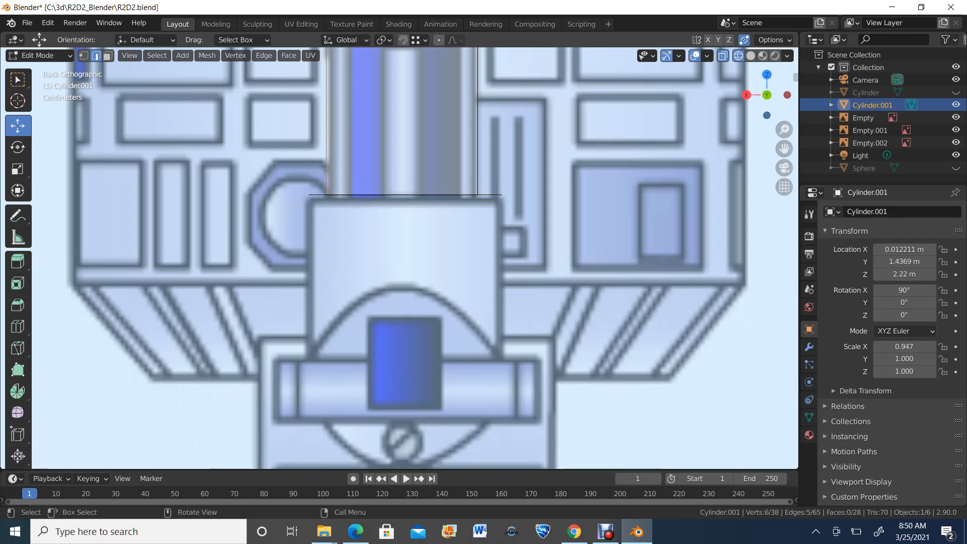
{"action": "left_click", "coordinate": [478, 190], "text": "alt"}
{"action": "middle_click_drag", "start_coordinate": [478, 191], "coordinate": [513, 226]}
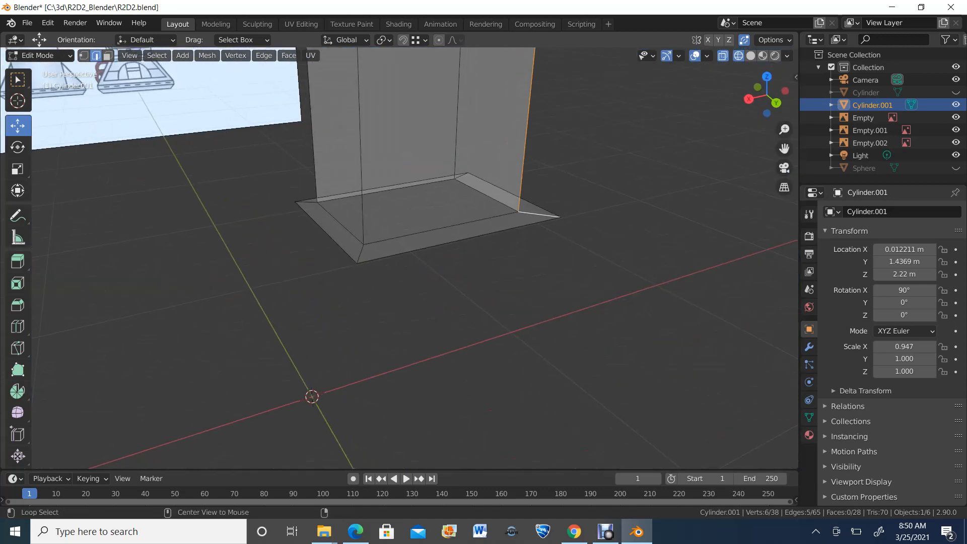
{"action": "left_click", "coordinate": [496, 232]}
{"action": "left_click", "coordinate": [496, 232], "text": "alt"}
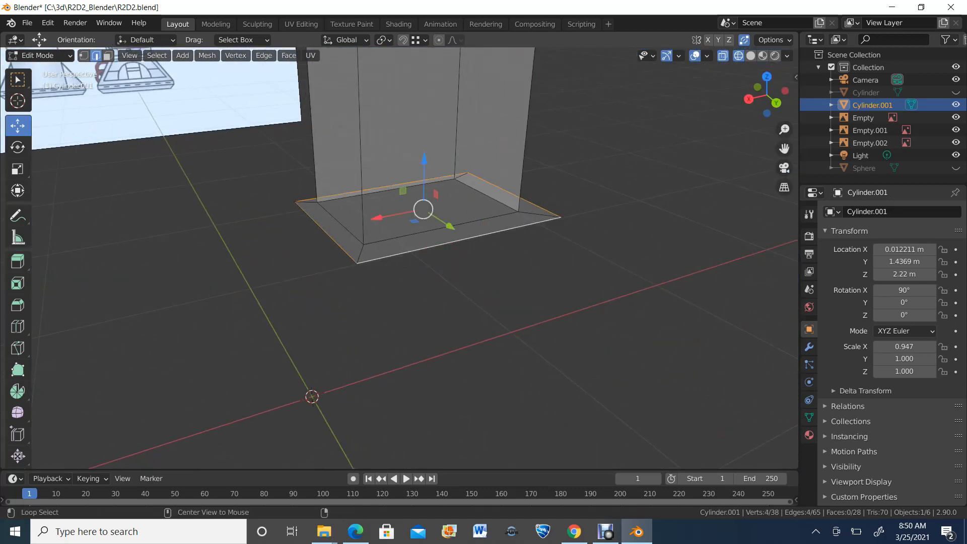
{"action": "middle_click_drag", "start_coordinate": [496, 233], "coordinate": [486, 225]}
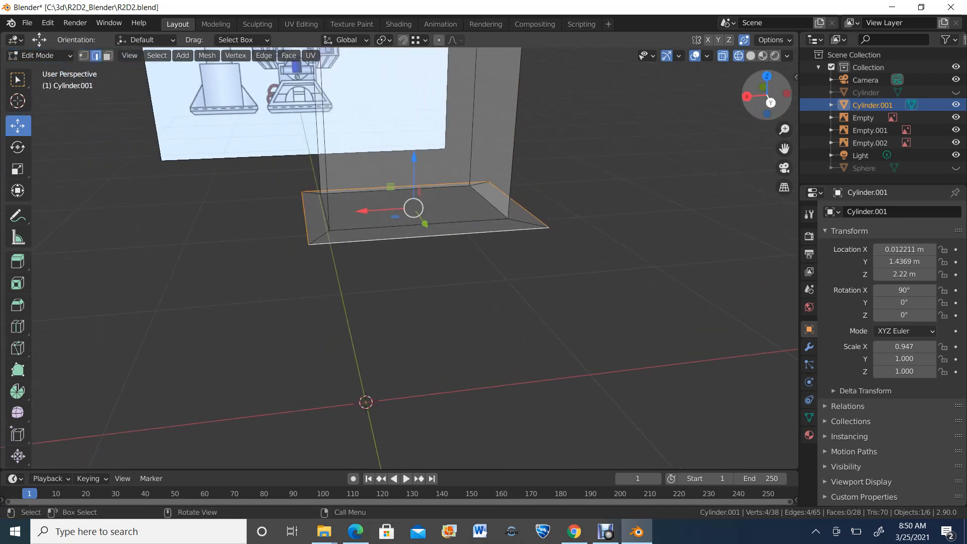
In the back orthographic view, extrude the outer loop about 0.35 m down along global Z to the top of the reference's horizontal cylinder
{"action": "left_click", "coordinate": [771, 101]}
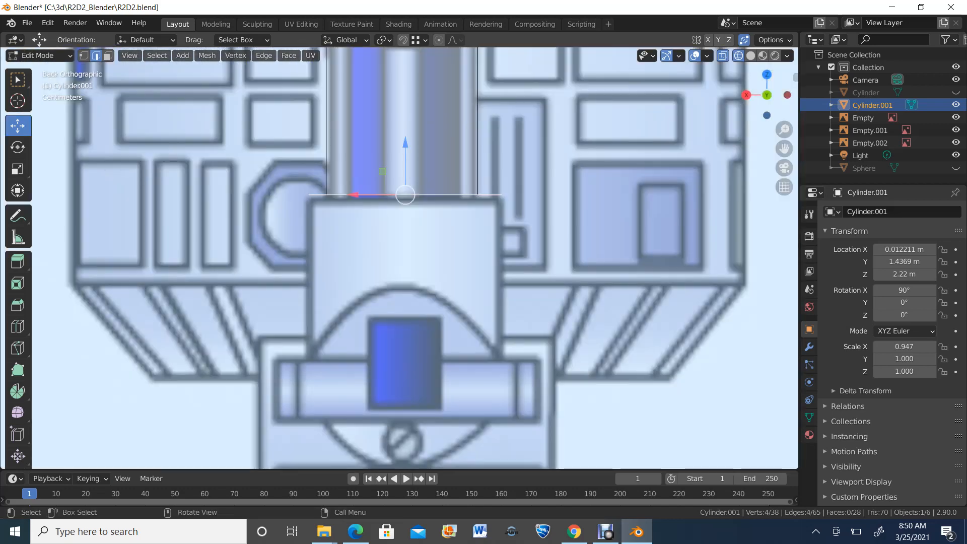
{"action": "key", "text": "e"}
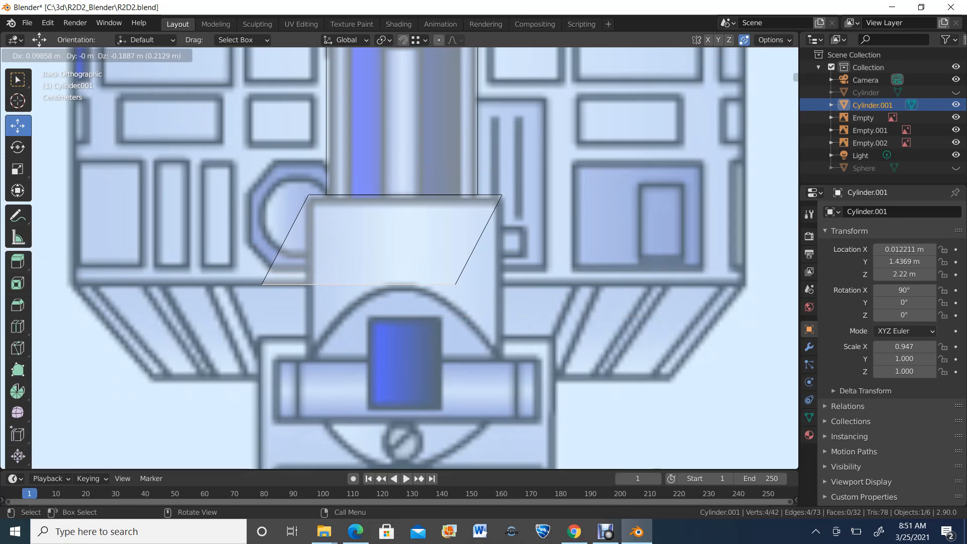
{"action": "key", "text": "z"}
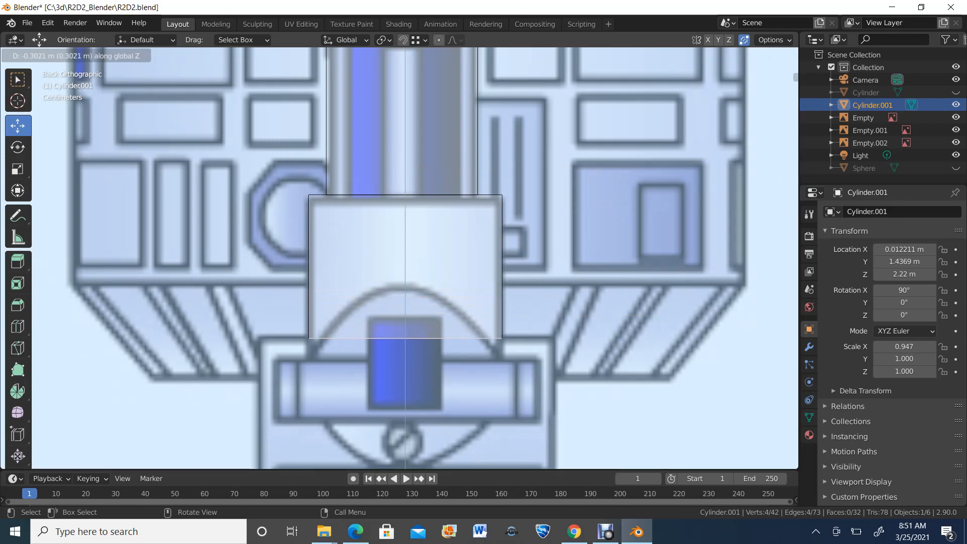
{"action": "key", "text": "Return"}
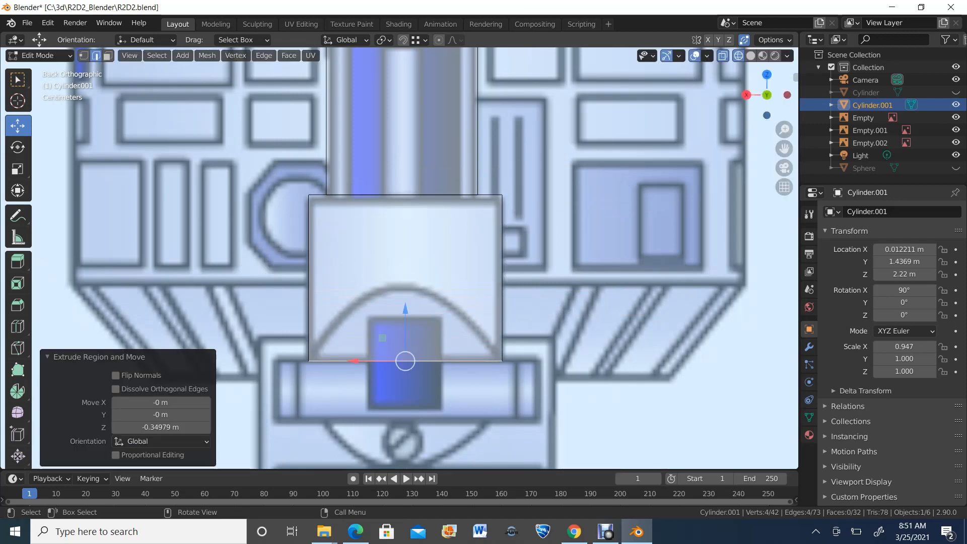
{"action": "right_click", "coordinate": [294, 281]}
Check the extruded ankle block against the reference drawing in the right orthographic view
{"action": "left_click_drag", "start_coordinate": [777, 94], "coordinate": [849, 93]}
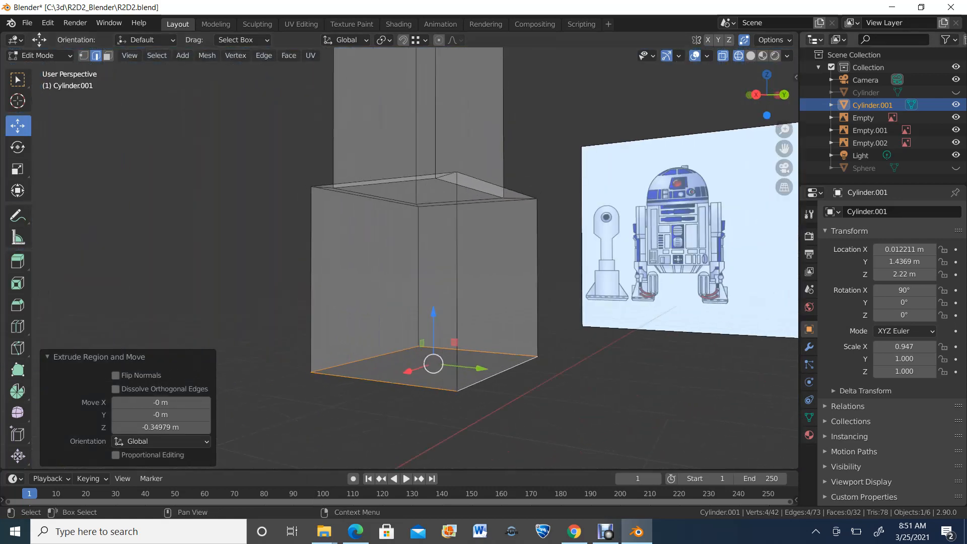
{"action": "left_click", "coordinate": [755, 95]}
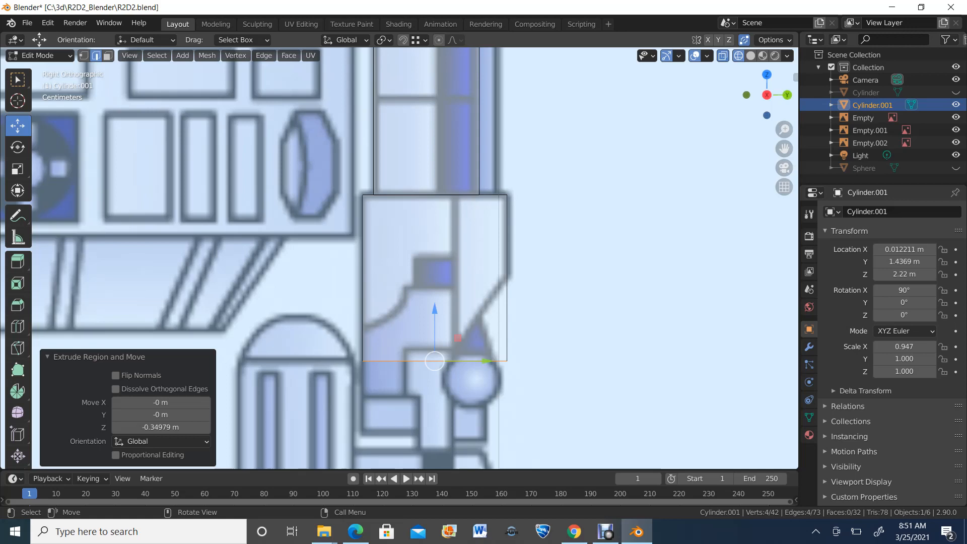
{"action": "key", "text": "ctrl"}
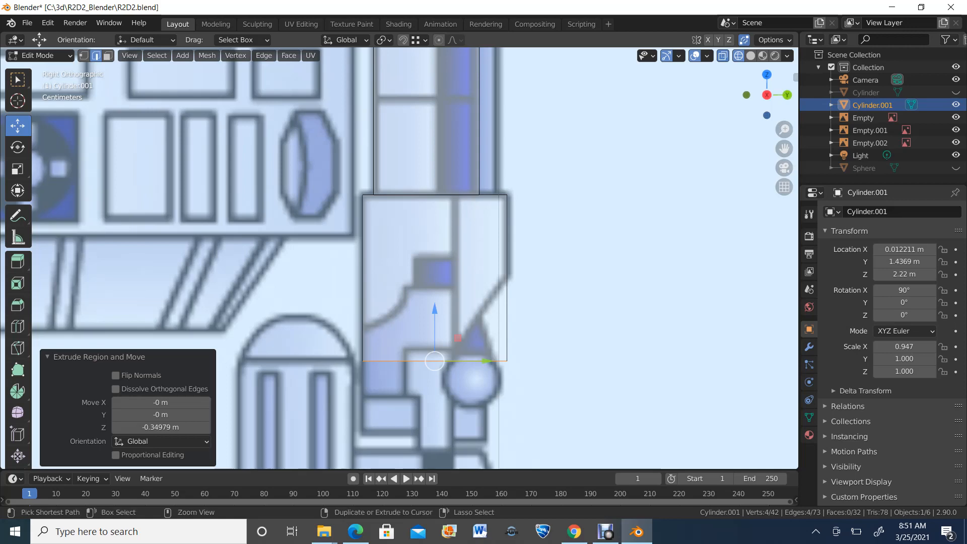